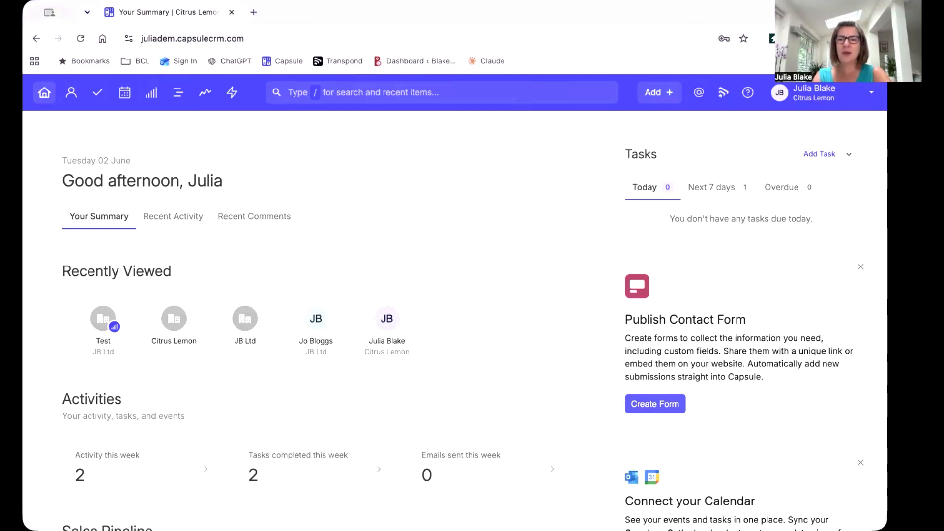
Open the existing Projects board for editing in the account's project board settings.
left_click(820, 102)
left_click(816, 147)
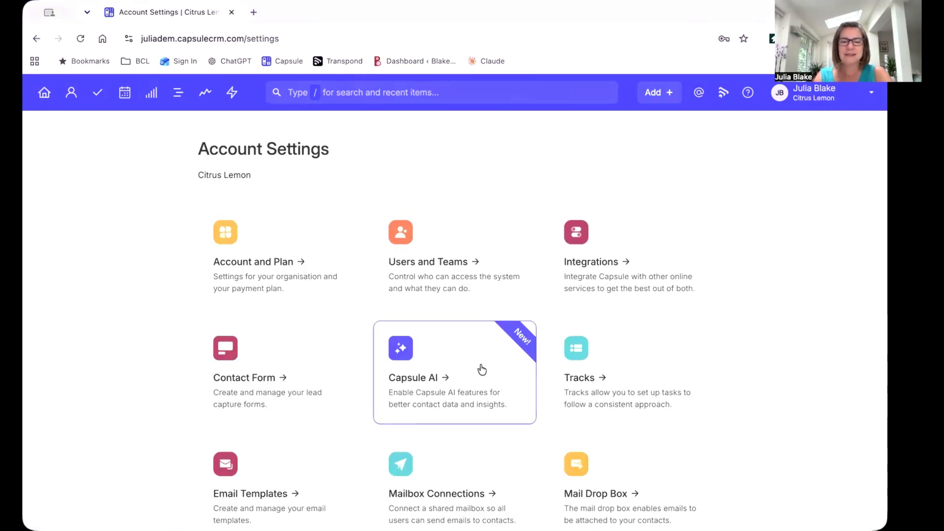
scroll(482, 370, "down", 5)
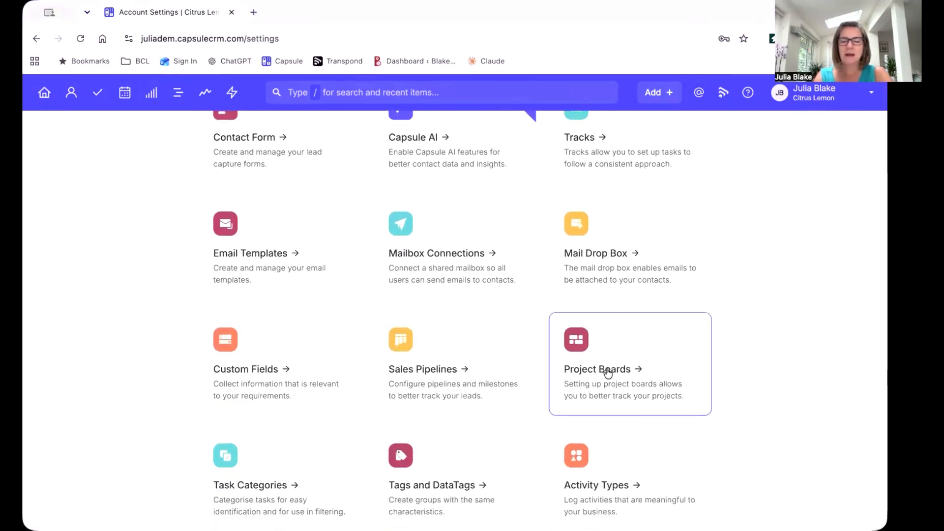
left_click(609, 373)
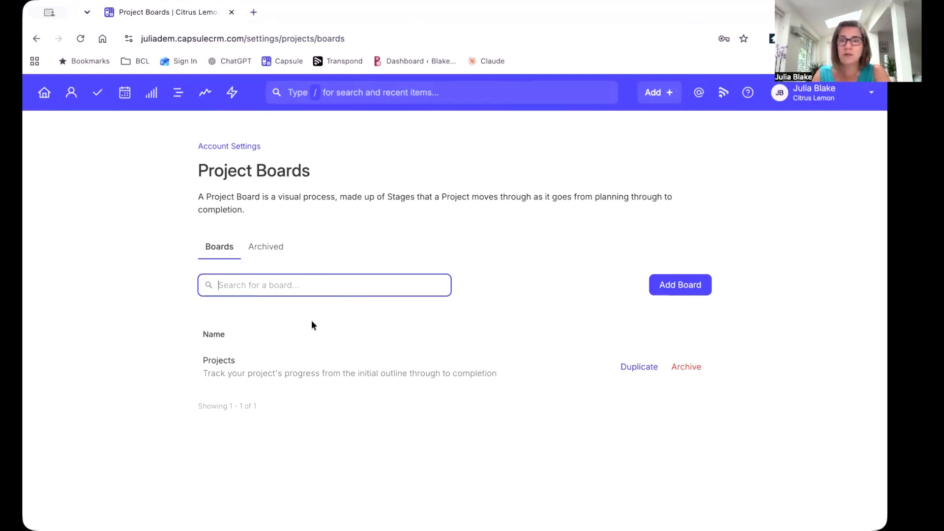
left_click(220, 364)
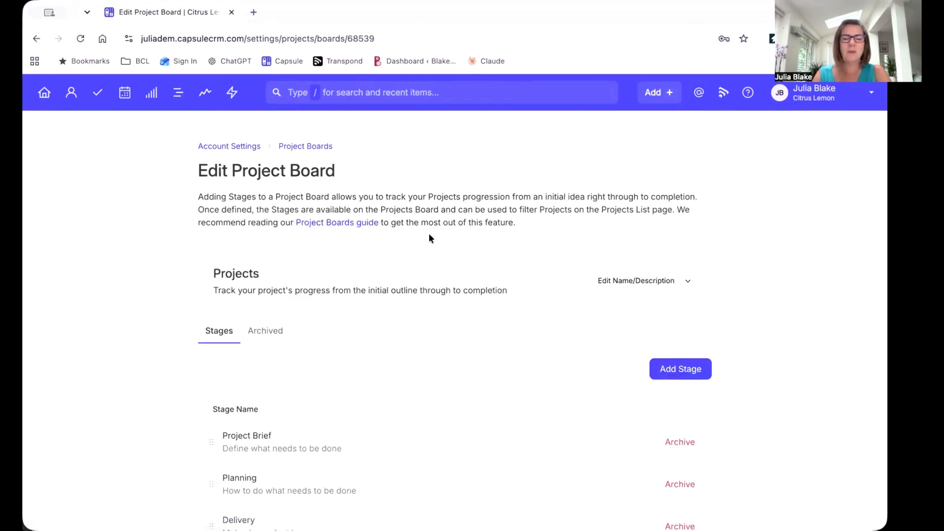
Rename the project board as Client Delivery and save the change.
left_click(605, 282)
key("BackSpace")
key("BackSpace")
key("BackSpace")
key("BackSpace")
key("BackSpace")
key("BackSpace")
key("BackSpace")
key("BackSpace")
type("Client")
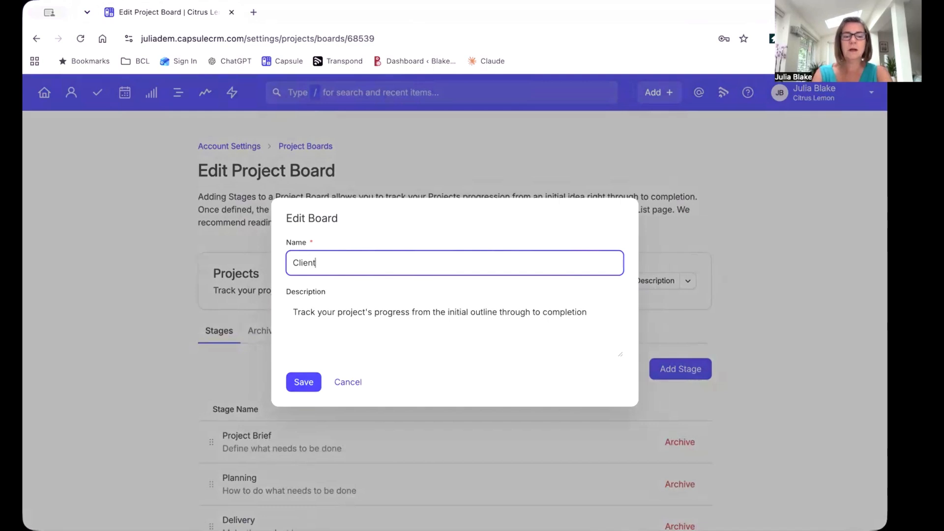
type(" Delivery")
key("BackSpace")
key("BackSpace")
key("BackSpace")
key("BackSpace")
key("BackSpace")
type("ivery")
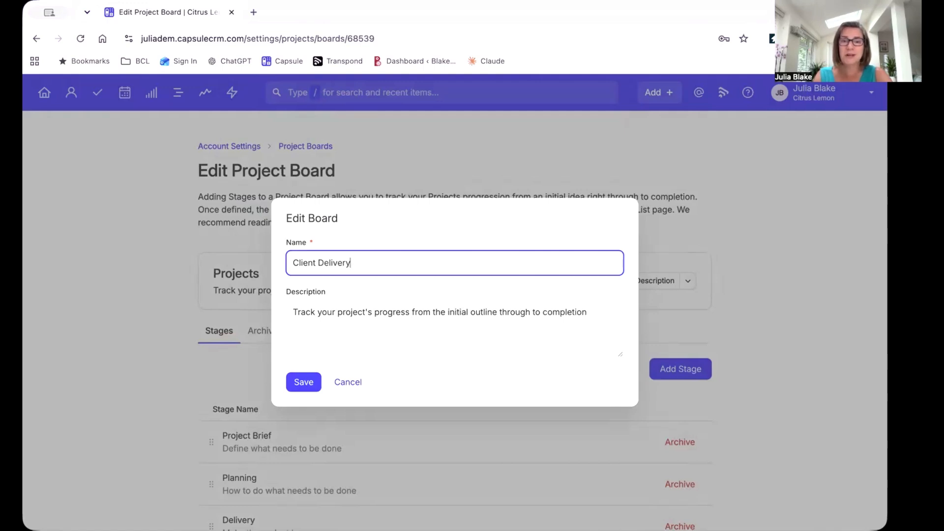
left_click(304, 383)
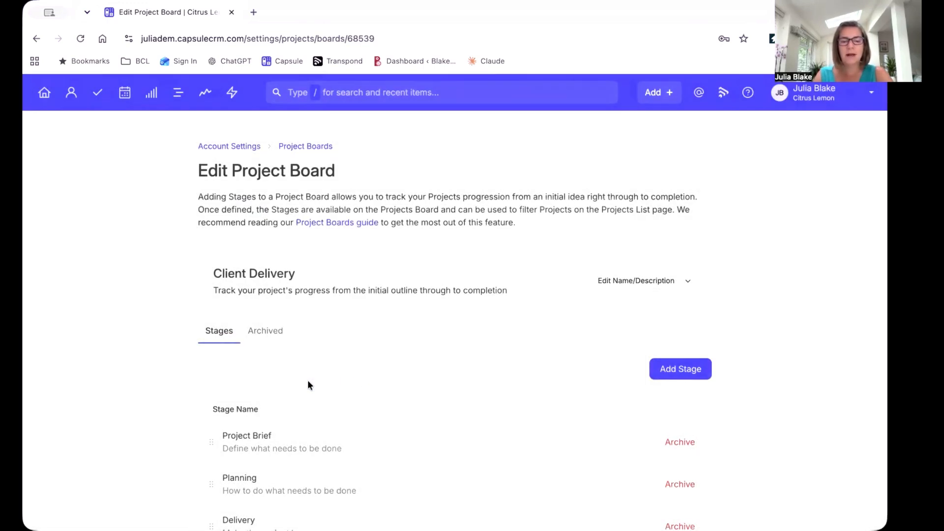
Rename the board's Project Brief stage as Project Brief / Kick Off Meeting.
scroll(452, 377, "down", 2)
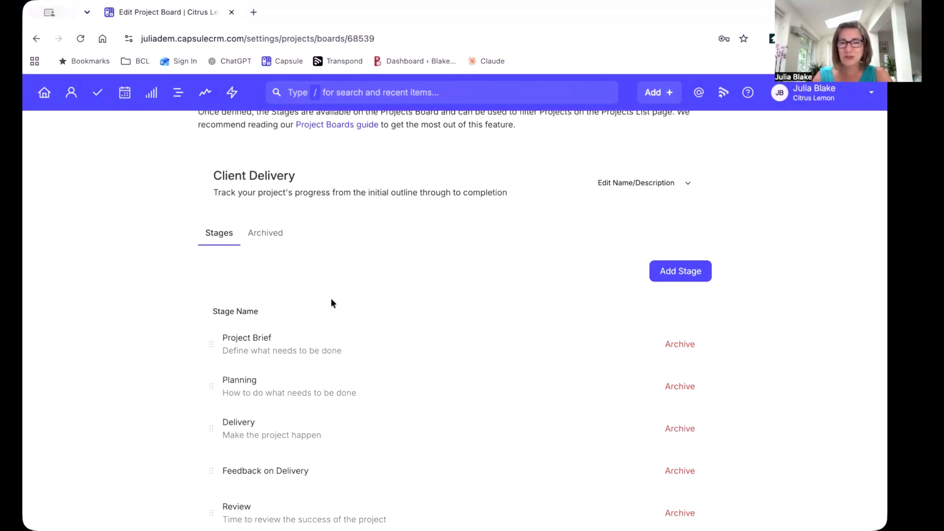
left_click(256, 344)
type("/ Kick Off Meeting")
left_click(303, 382)
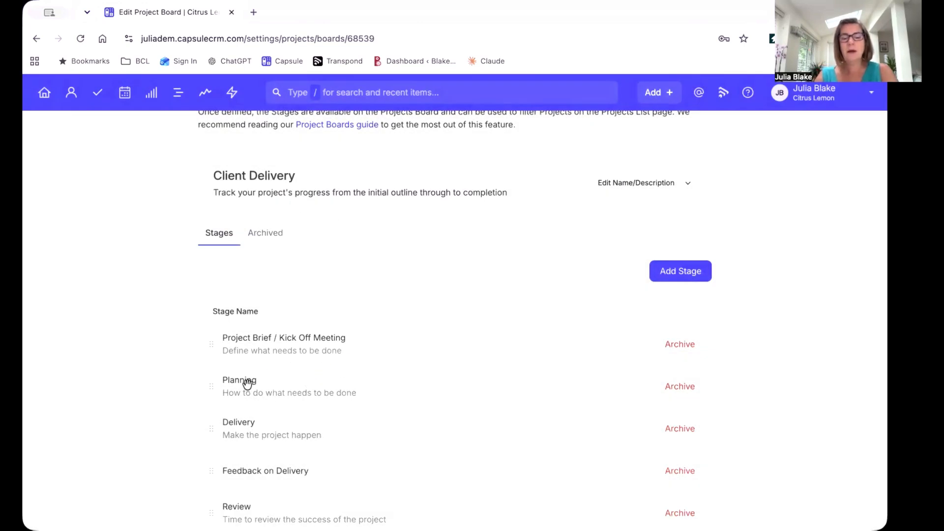
Rename the board's Planning stage as Planning and Schedule.
left_click(247, 383)
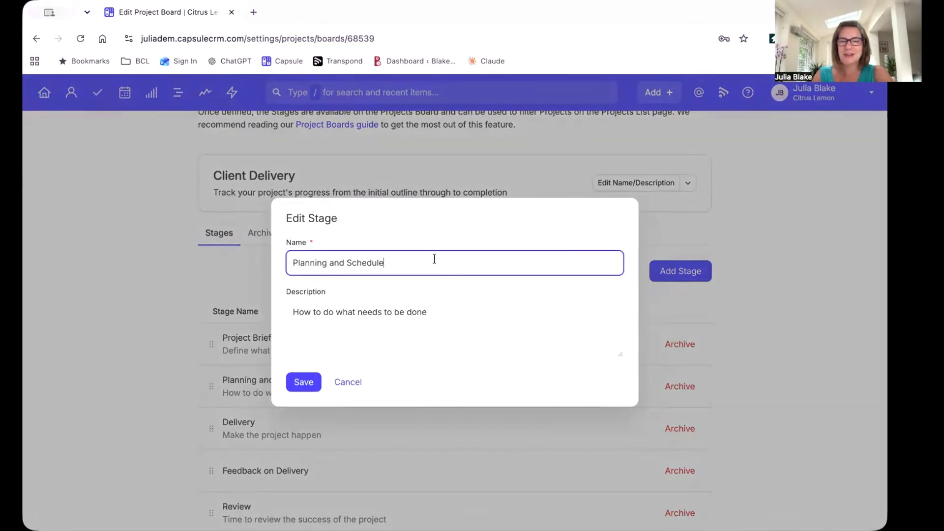
left_click(313, 384)
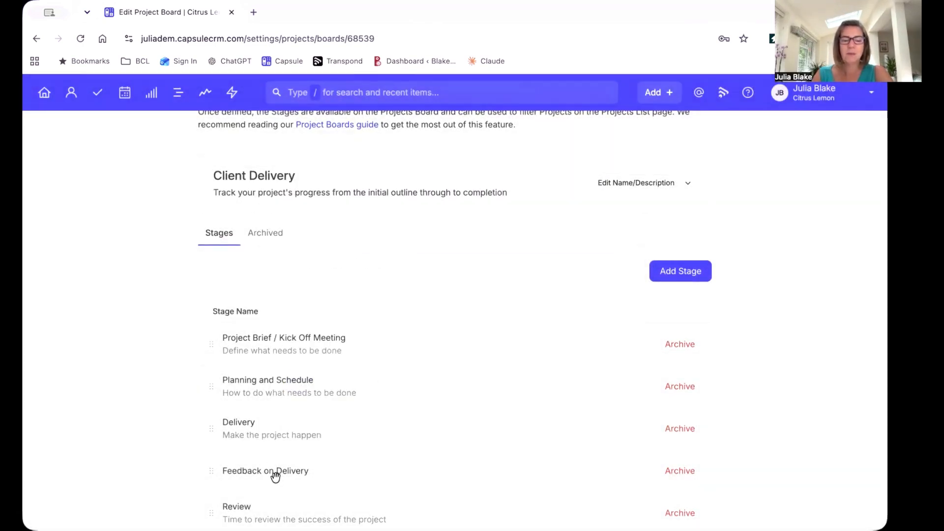
scroll(274, 476, "down", 1)
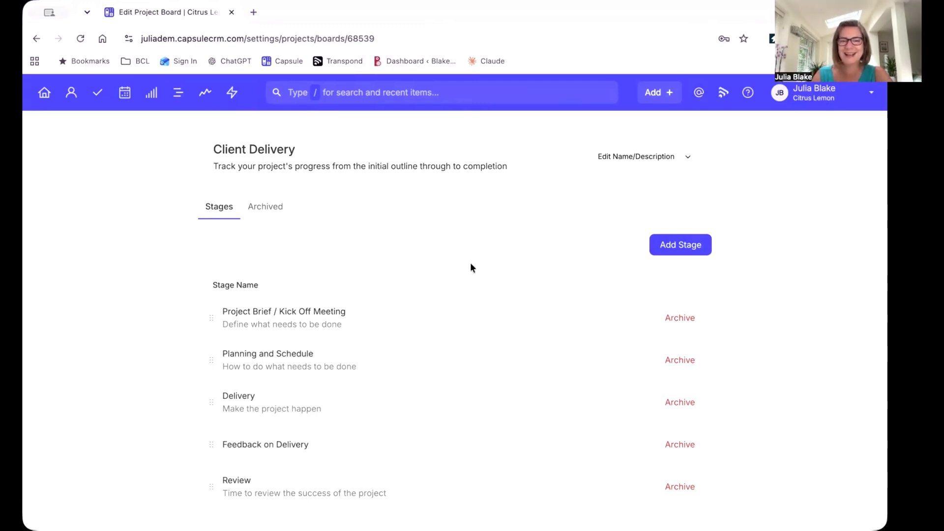
Start a new project track in the account's Tracks settings and name it Kick Off Meeting Track.
scroll(471, 268, "up", 3)
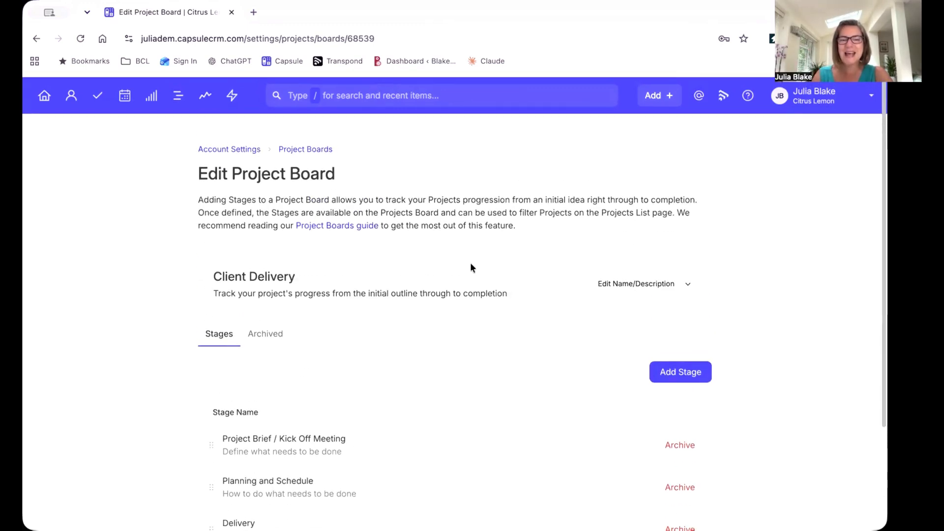
left_click(240, 148)
scroll(435, 377, "down", 2)
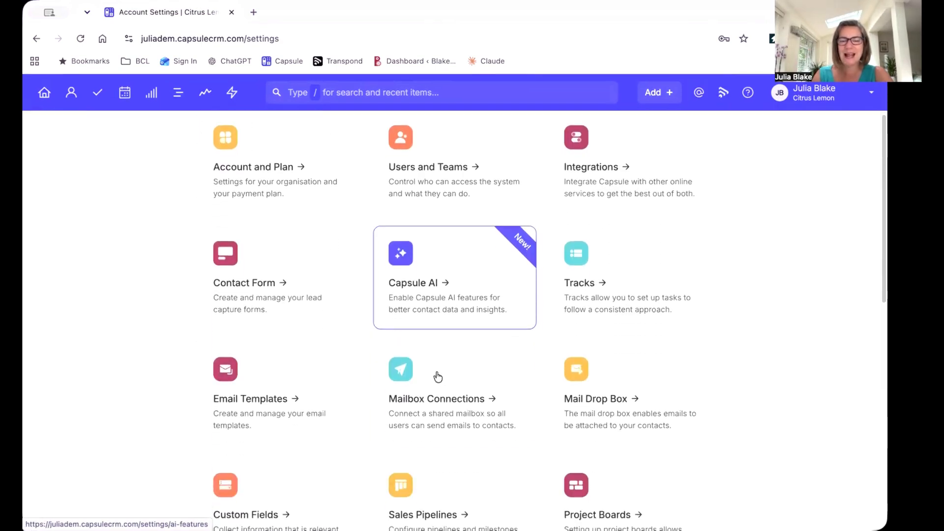
left_click(604, 282)
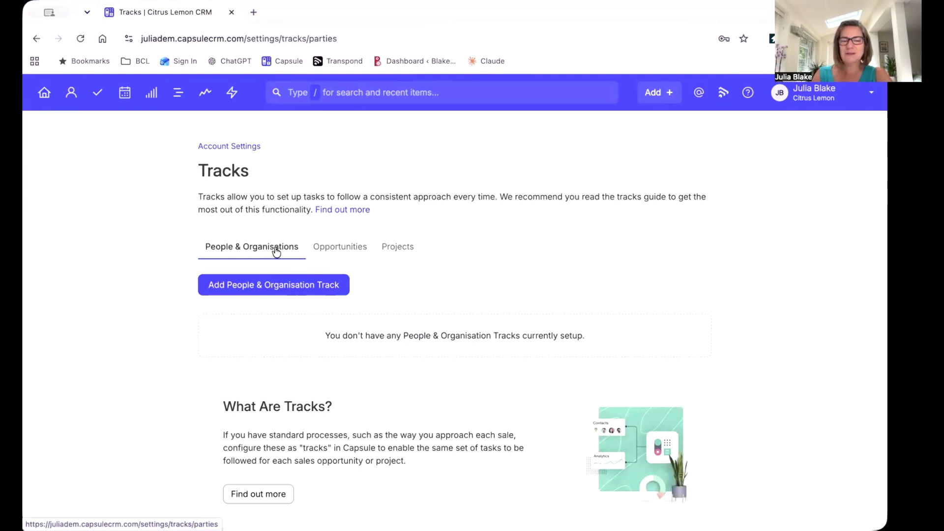
left_click(399, 250)
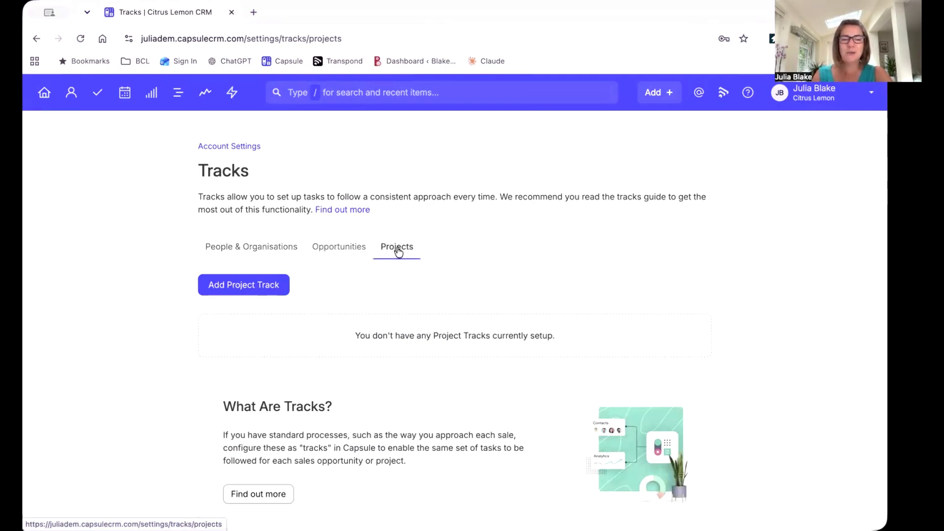
left_click(259, 287)
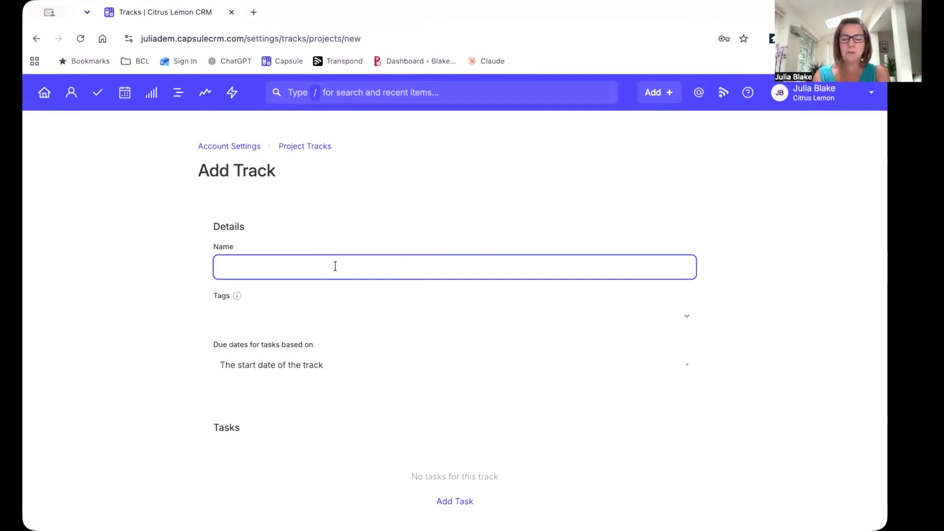
type("Kick Off")
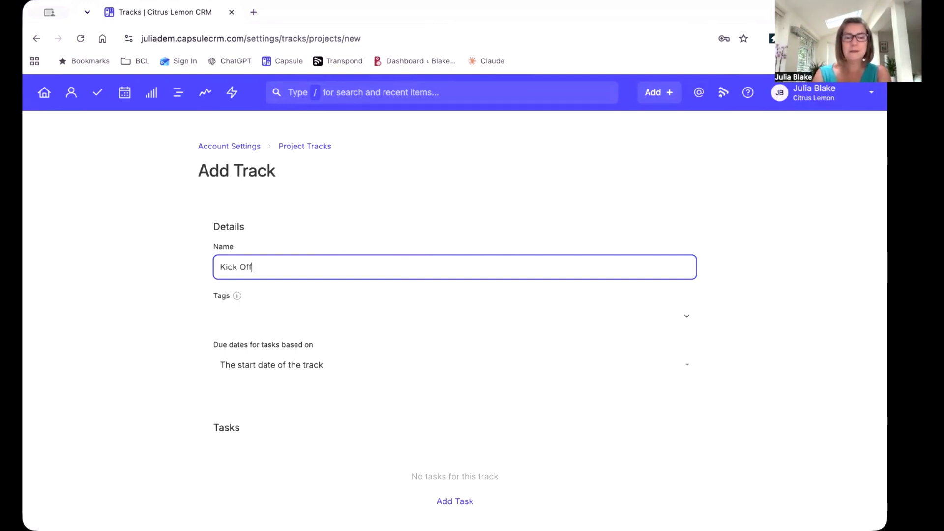
type(" Meeting")
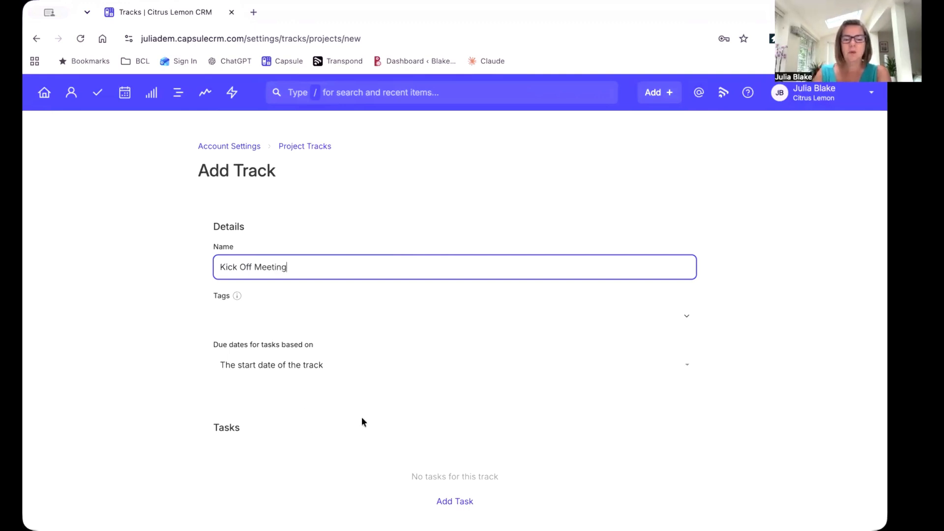
type(" Track")
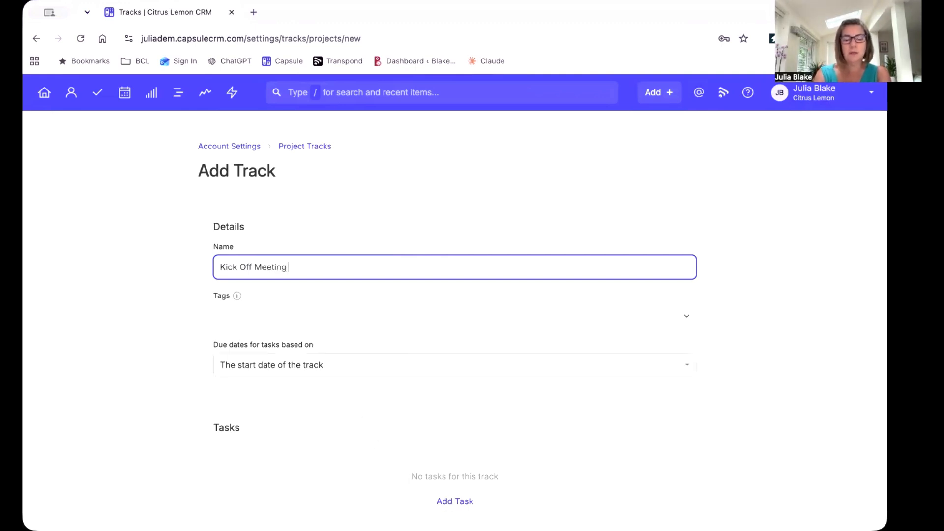
Start the track's first task with the description Arrange Kick Off Meeting.
left_click(455, 502)
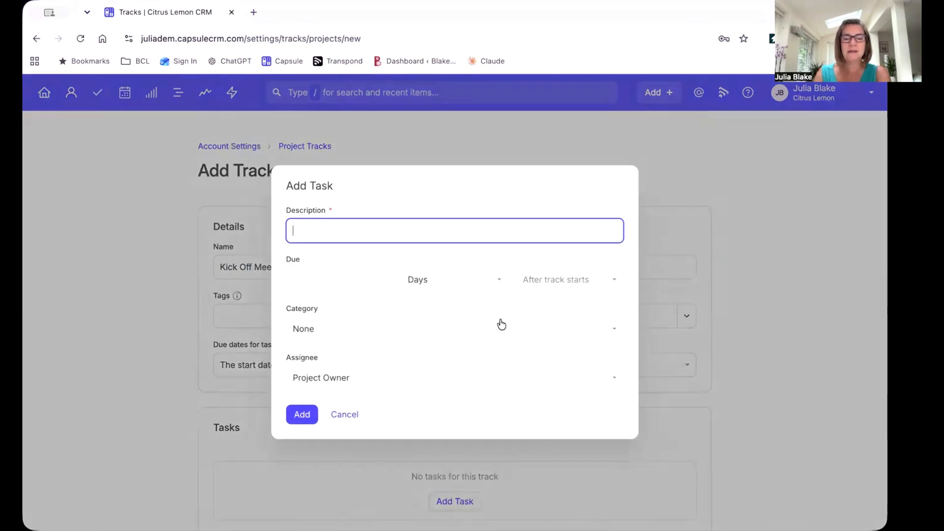
type("Ar")
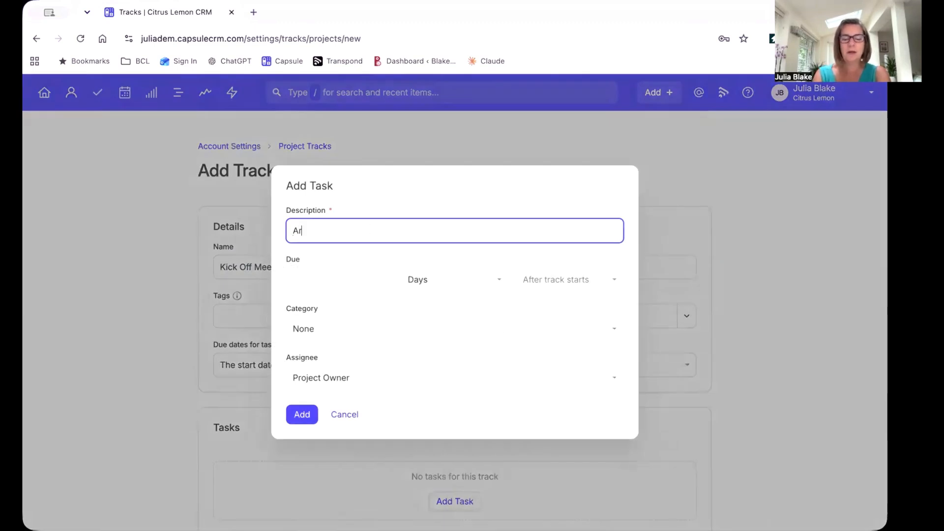
type("range Kick Off Meein")
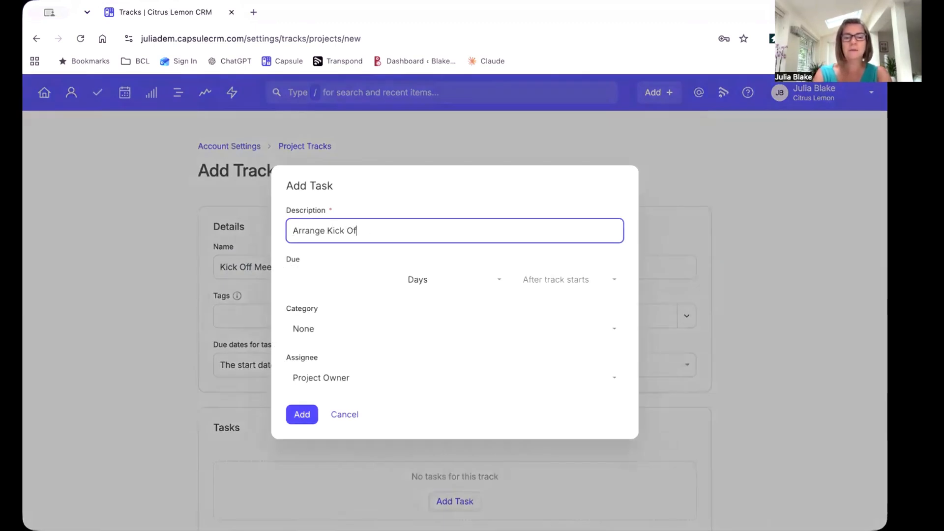
key("BackSpace")
key("BackSpace")
type("ting")
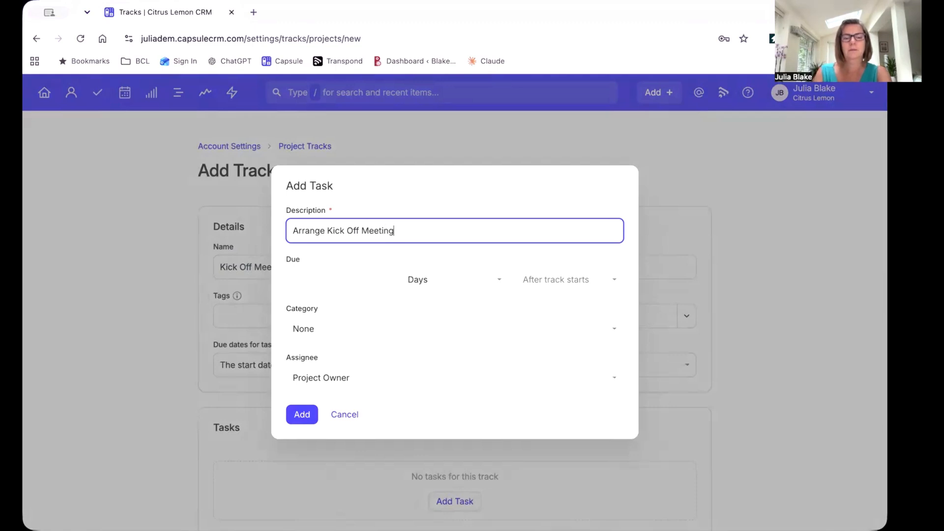
Make the task due 1 weekday after the track starts, set its category to Meeting, and add it to the track.
left_click(320, 280)
type("1")
left_click(456, 280)
left_click(433, 327)
left_click(349, 330)
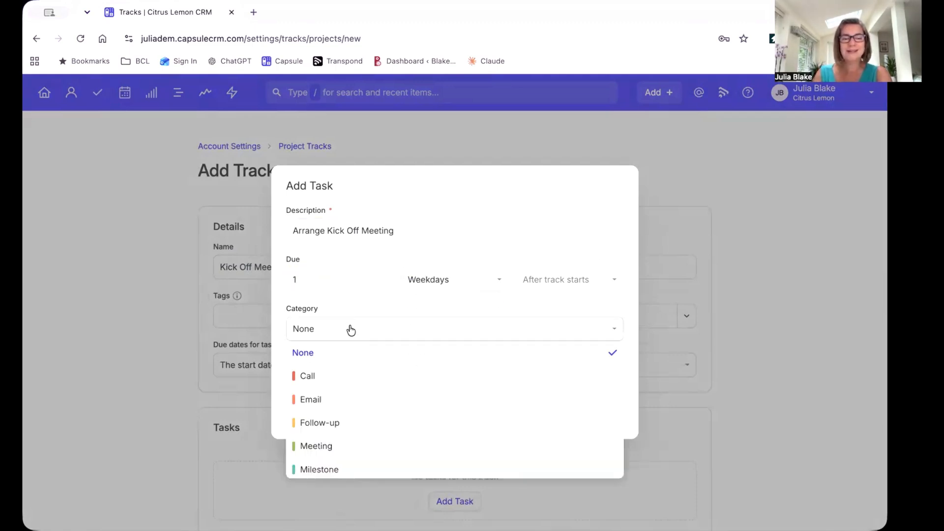
left_click(342, 447)
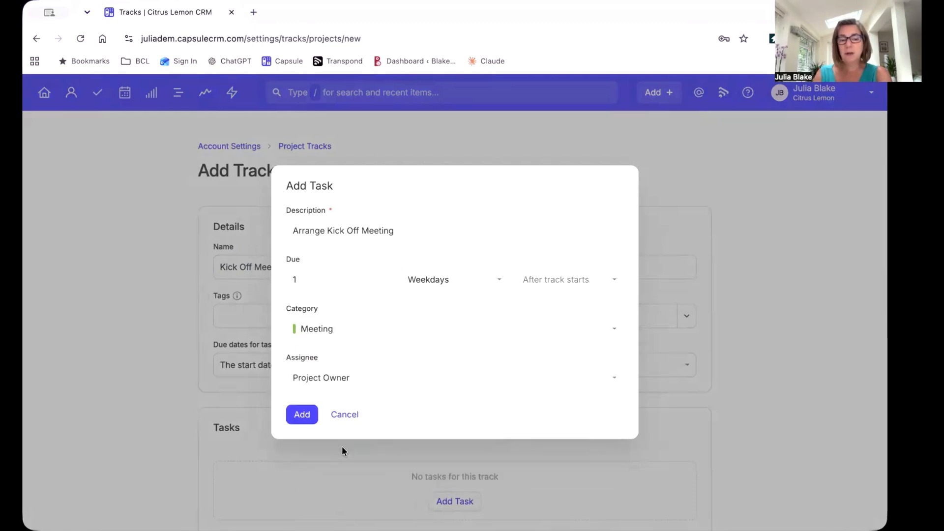
left_click(301, 416)
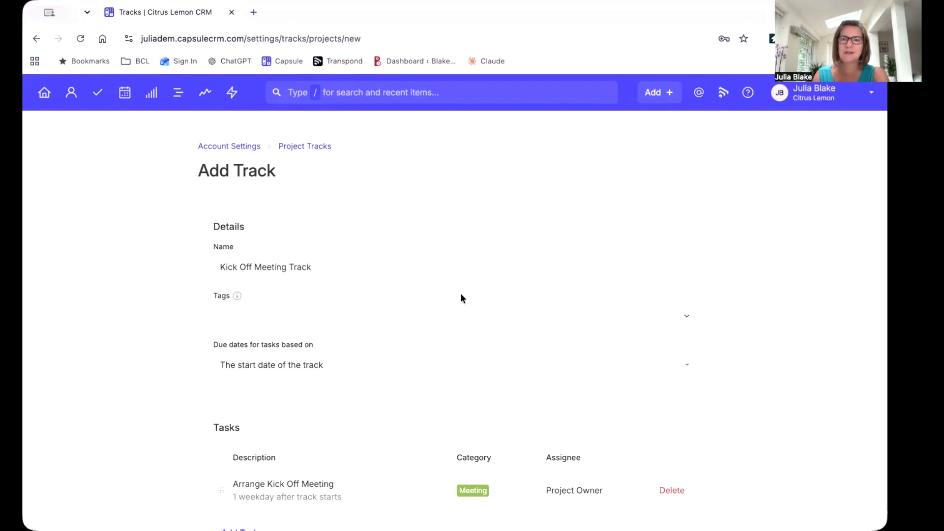
Start a second track task with the description Send Follow Up to client.
scroll(464, 331, "down", 2)
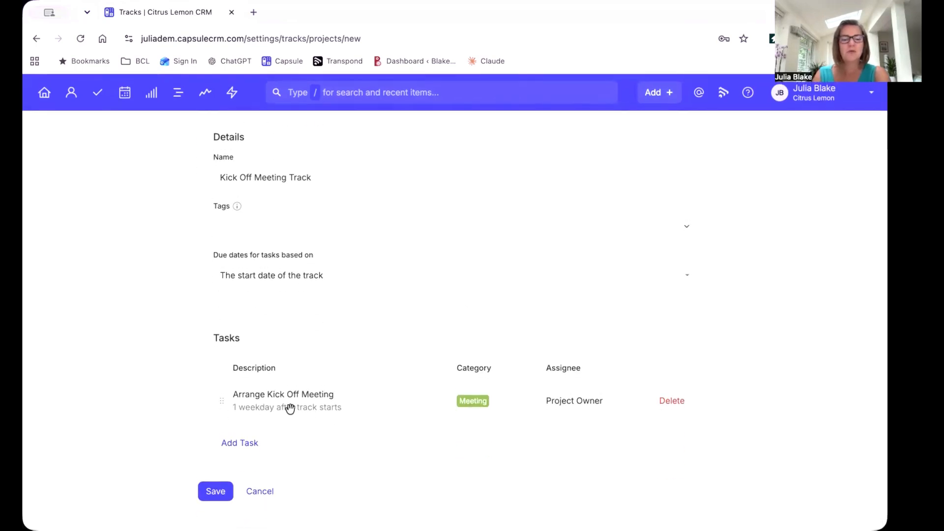
left_click(239, 445)
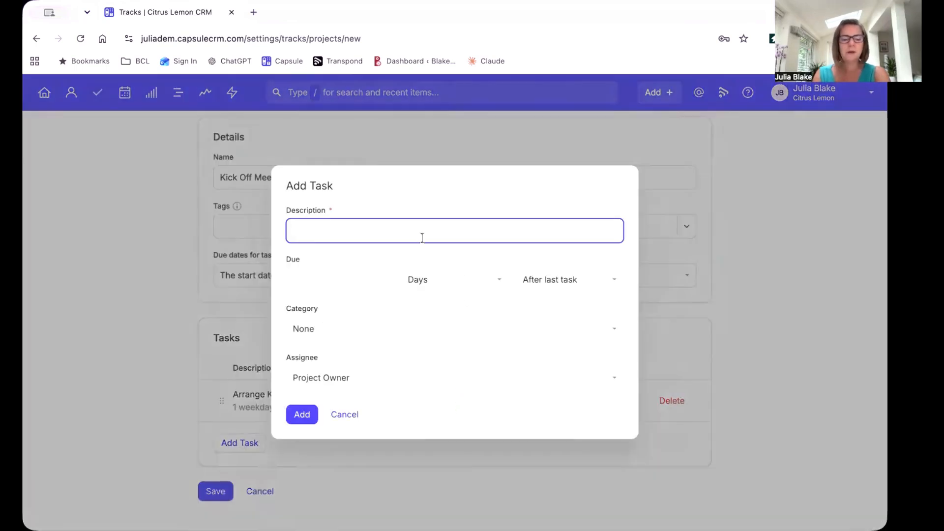
type("Send Follow Up to client")
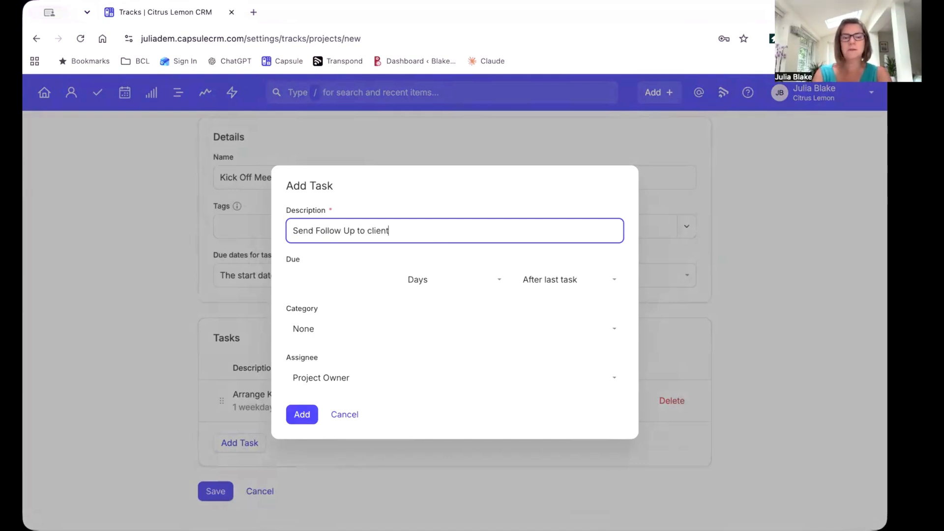
Add the follow-up task as due 1 weekday after the last task with category Meeting, and save the track.
left_click(354, 274)
type("1")
left_click(443, 286)
left_click(429, 328)
left_click(343, 329)
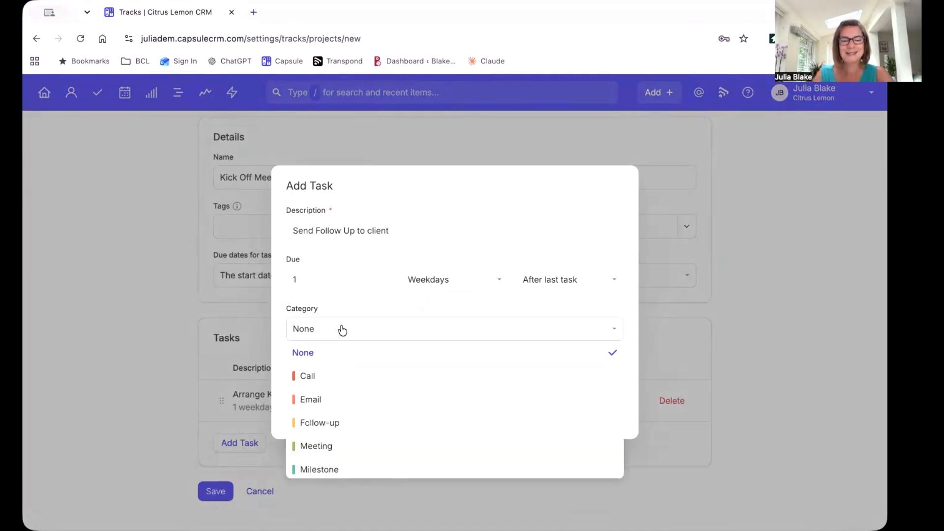
left_click(328, 446)
left_click(302, 413)
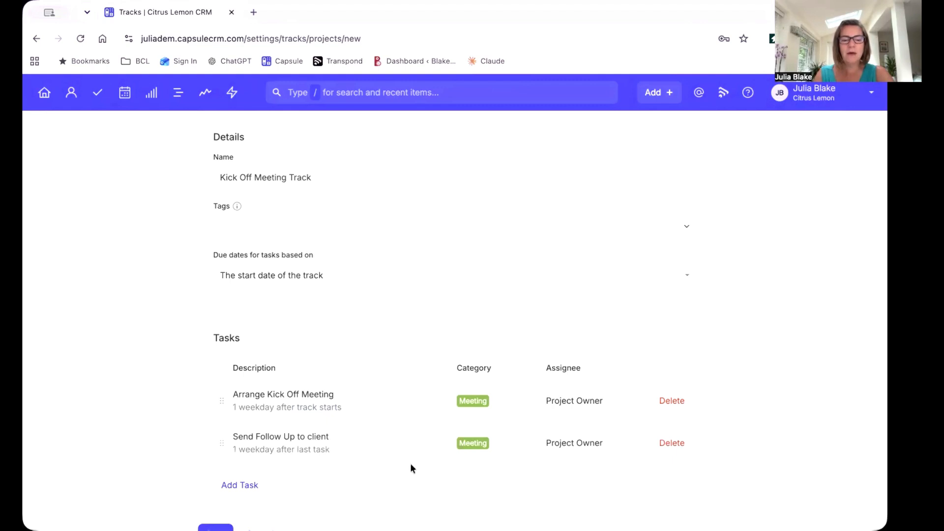
scroll(400, 467, "down", 1)
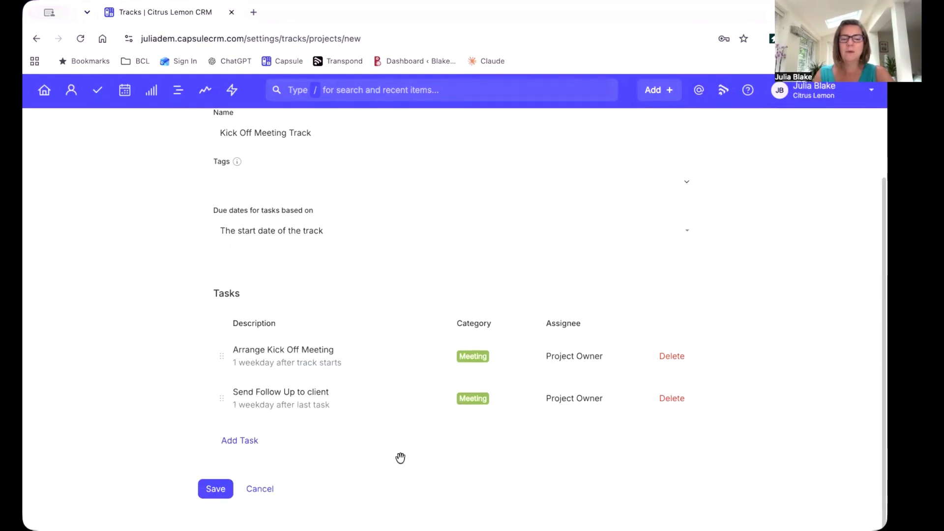
left_click(215, 496)
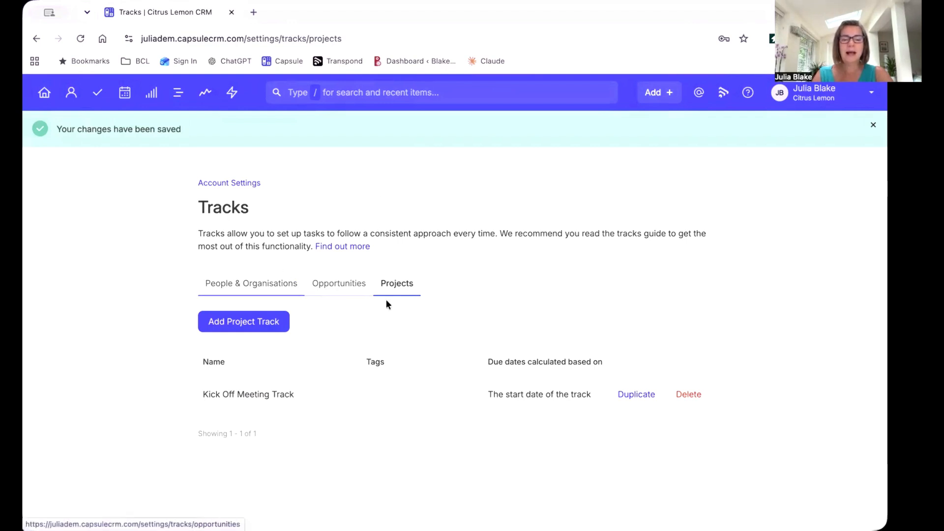
Start a new project track named Planning and Schedule Track.
left_click(266, 327)
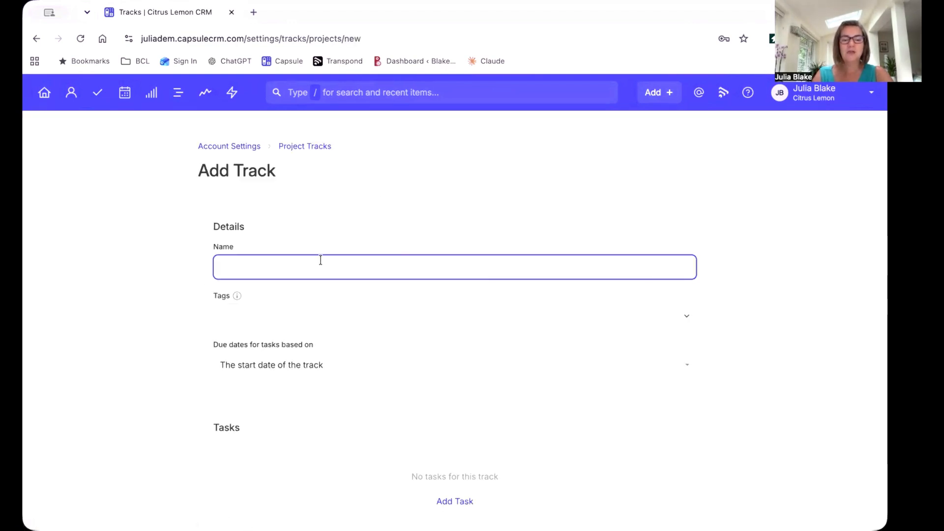
type("Planning and Scheudl")
key("BackSpace")
key("BackSpace")
key("BackSpace")
type("dule")
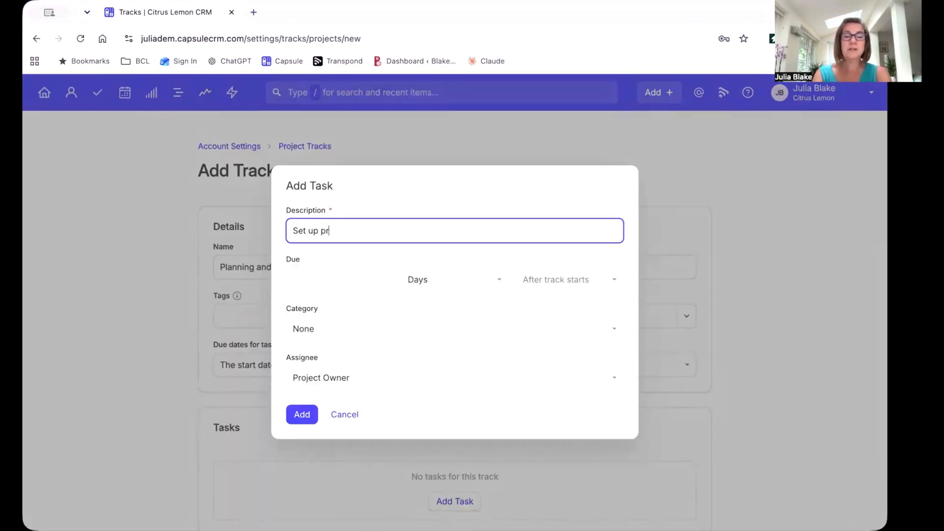
Give the track's first task the description Set up project on internal systems, and diarise the project plan / service delivery.
type("o")
type("t on")
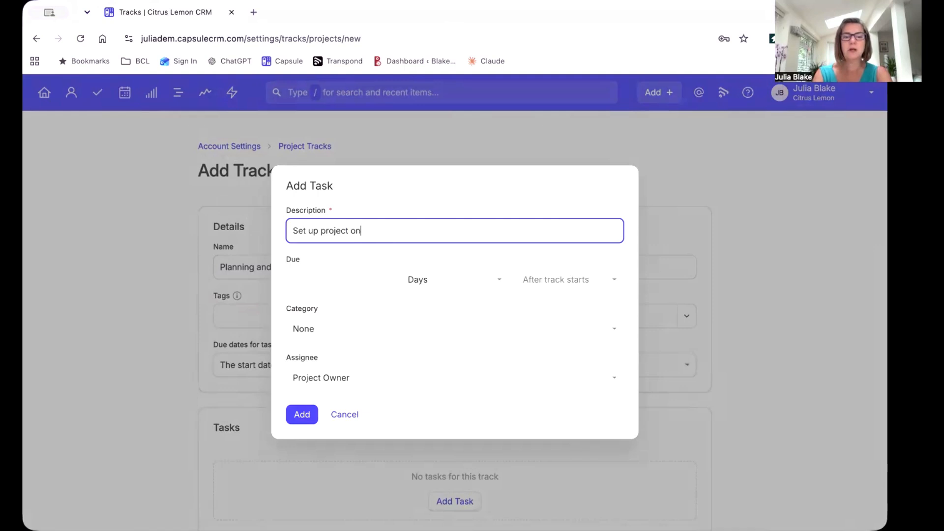
type(" internal ")
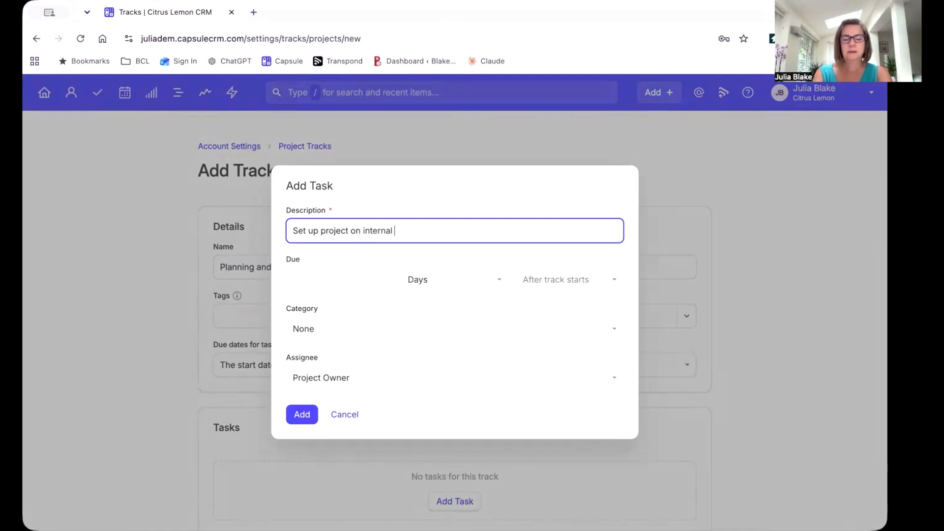
type("systems, and sc")
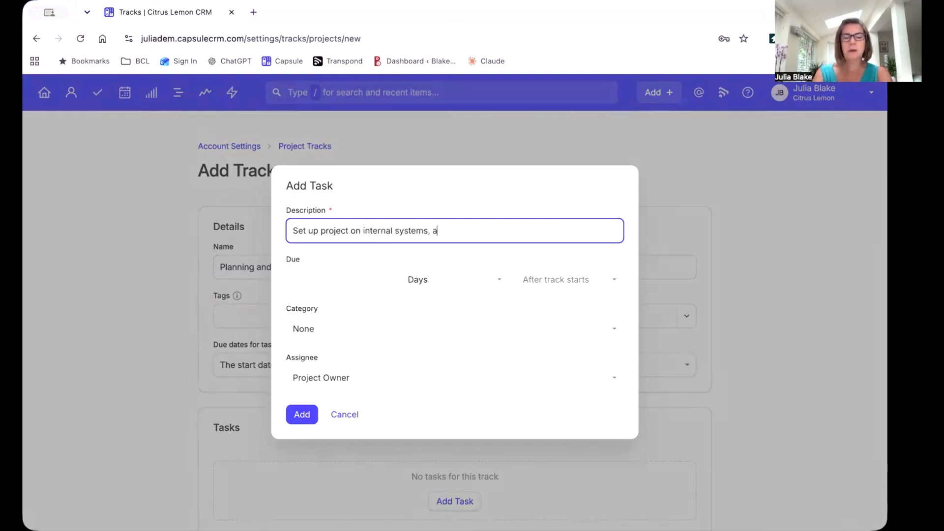
key("BackSpace")
key("BackSpace")
type("diary")
key("BackSpace")
type("isi")
key("BackSpace")
type("e the")
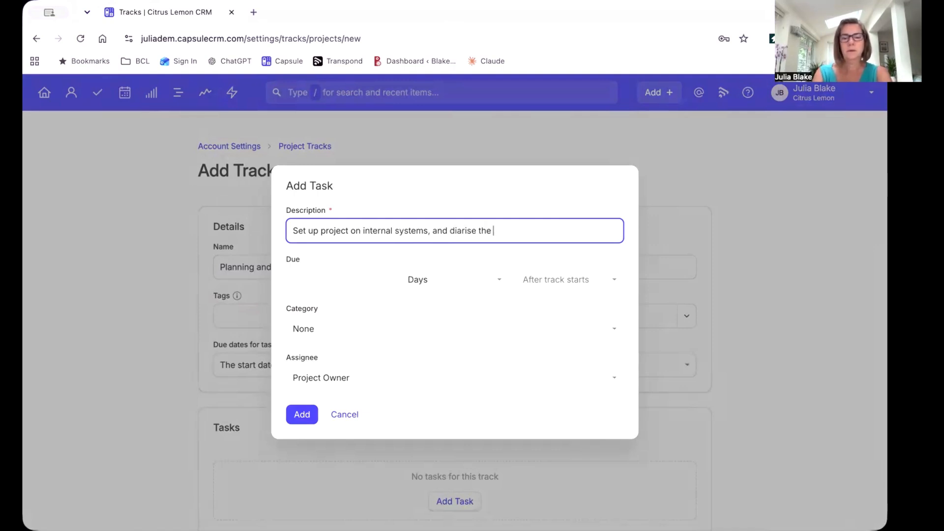
type(" project plan / service deleuve")
key("BackSpace")
key("BackSpace")
key("BackSpace")
key("BackSpace")
type("ivery")
Add the task as due 1 weekday after the track starts with category None, and save the track.
left_click(339, 274)
type("1")
left_click(436, 292)
left_click(430, 328)
left_click(333, 330)
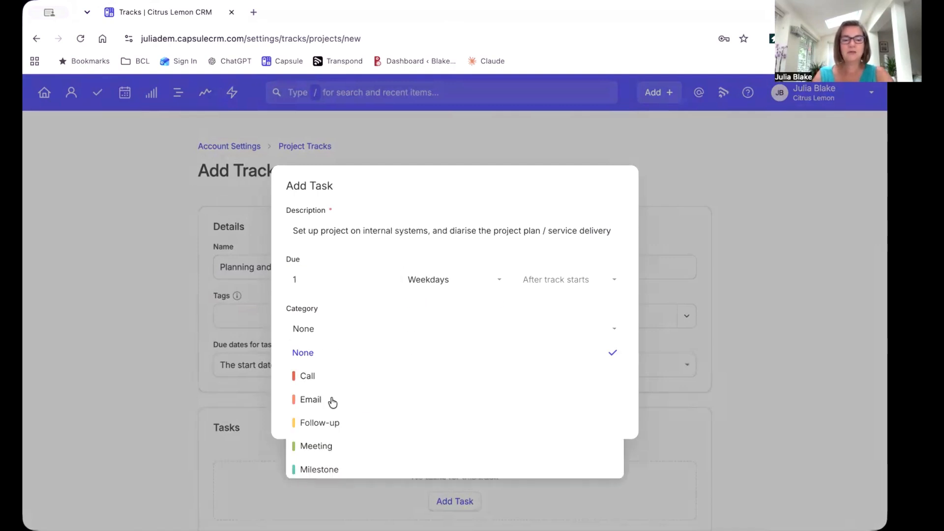
scroll(342, 411, "down", 1)
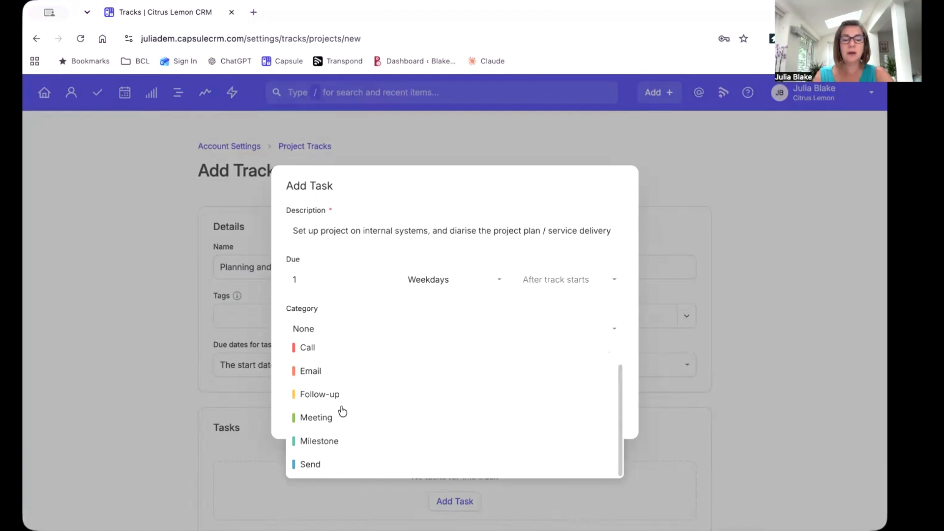
left_click(382, 302)
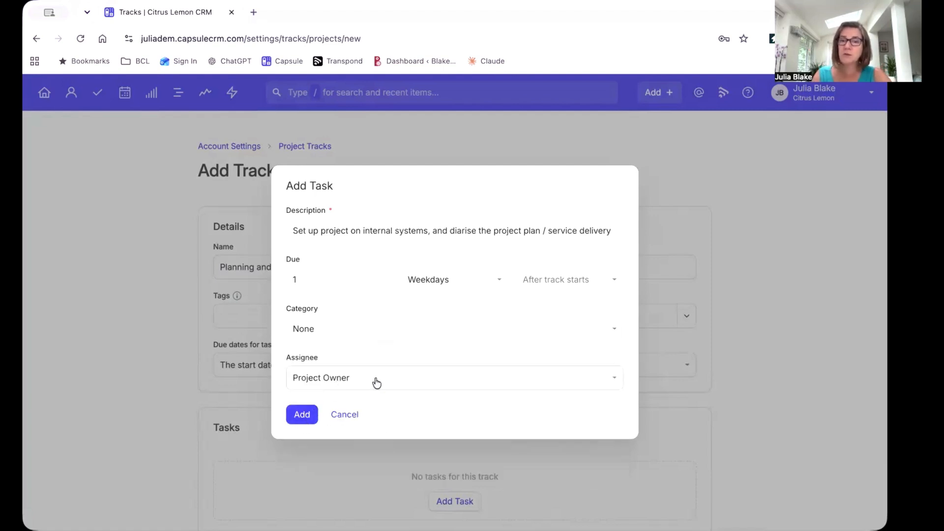
left_click(299, 416)
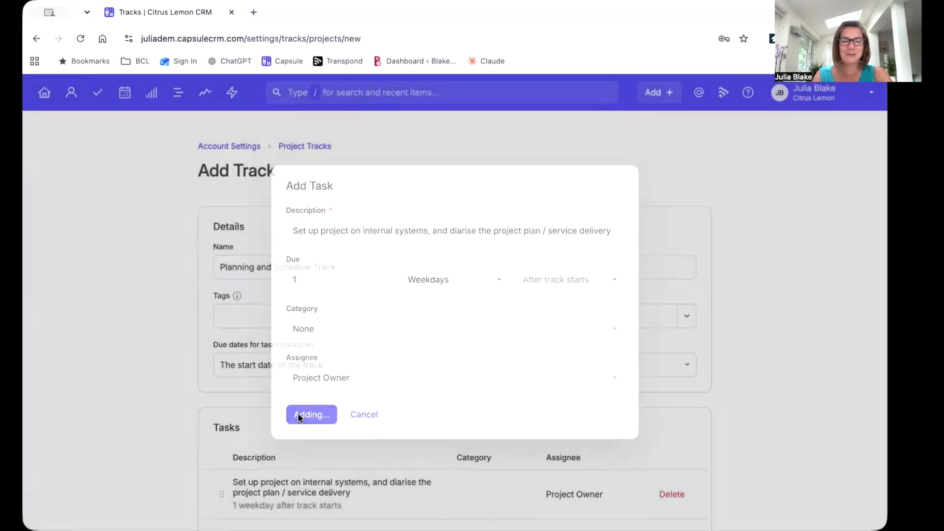
scroll(398, 427, "down", 2)
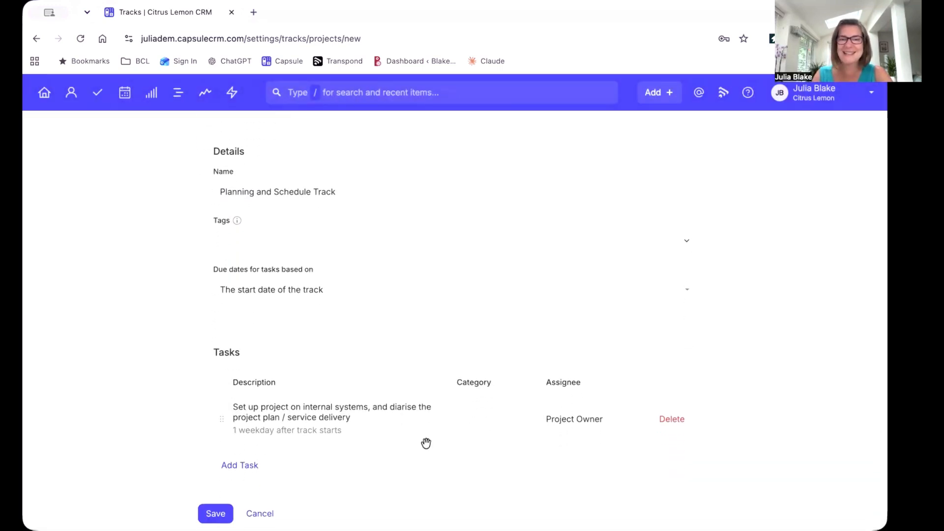
left_click(217, 513)
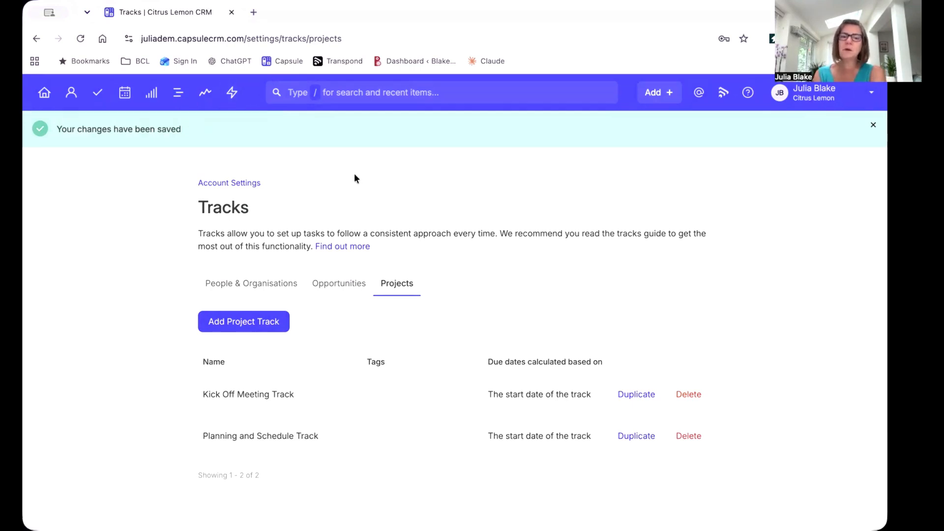
Open the Client Delivery projects board and look across its stages.
left_click(178, 99)
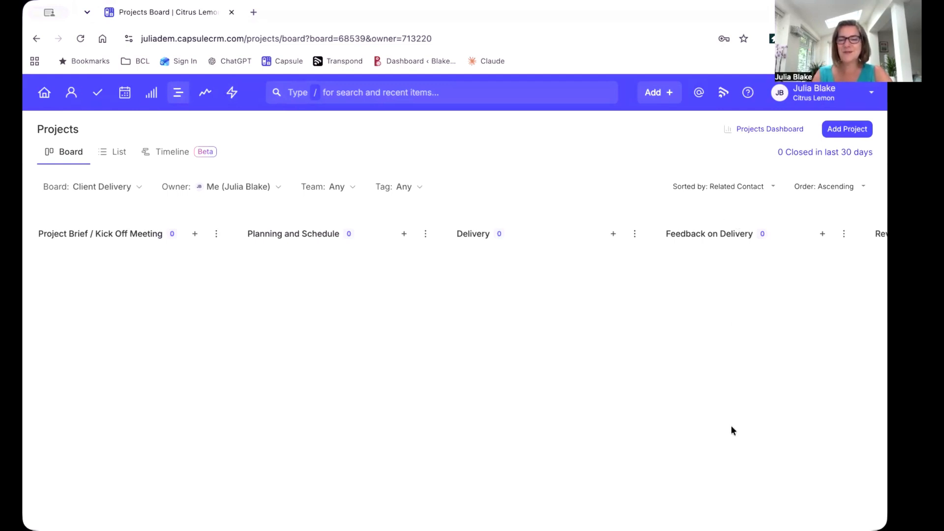
scroll(547, 397, "right", 5)
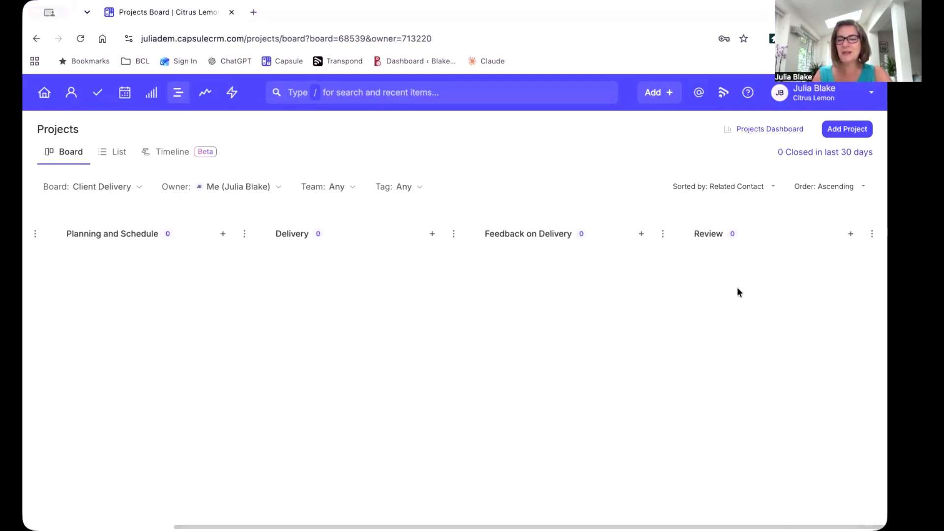
scroll(511, 351, "left", 5)
Open the Test opportunity for JB Ltd and mark it as Won.
left_click(396, 99)
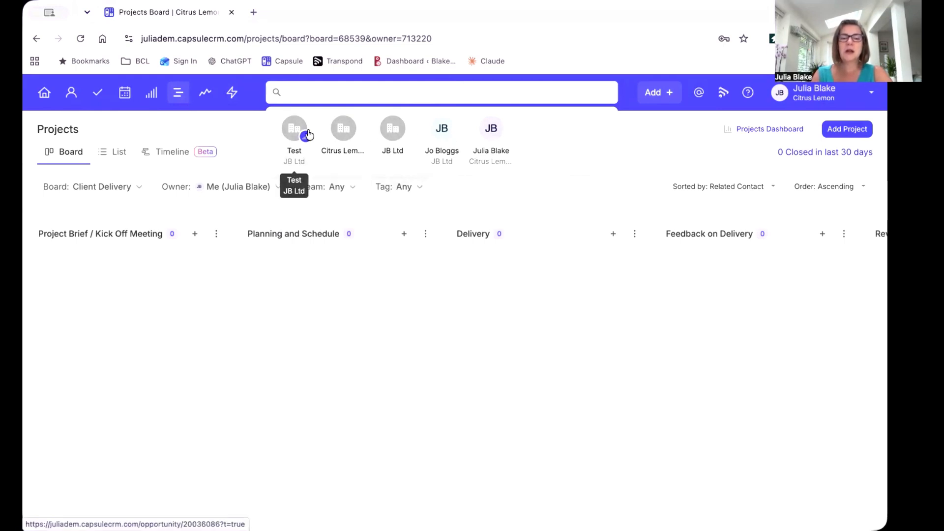
left_click(292, 132)
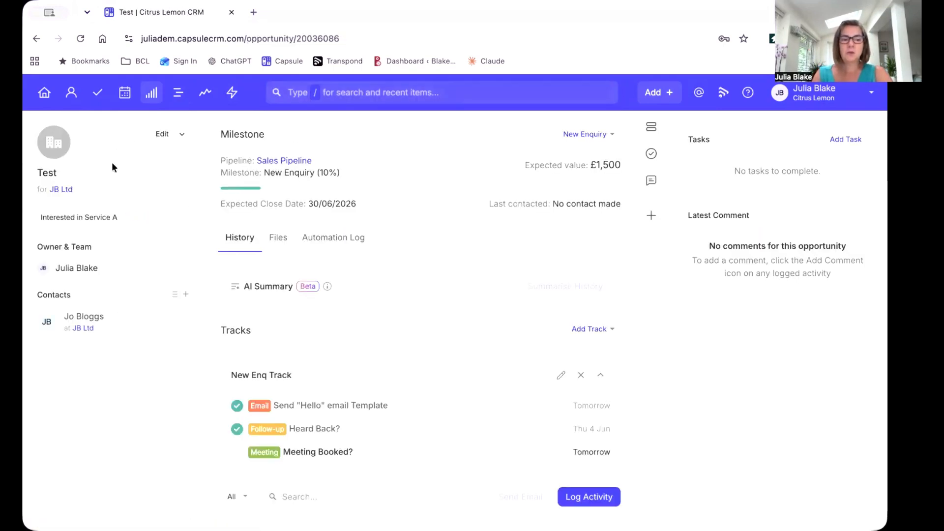
left_click(585, 135)
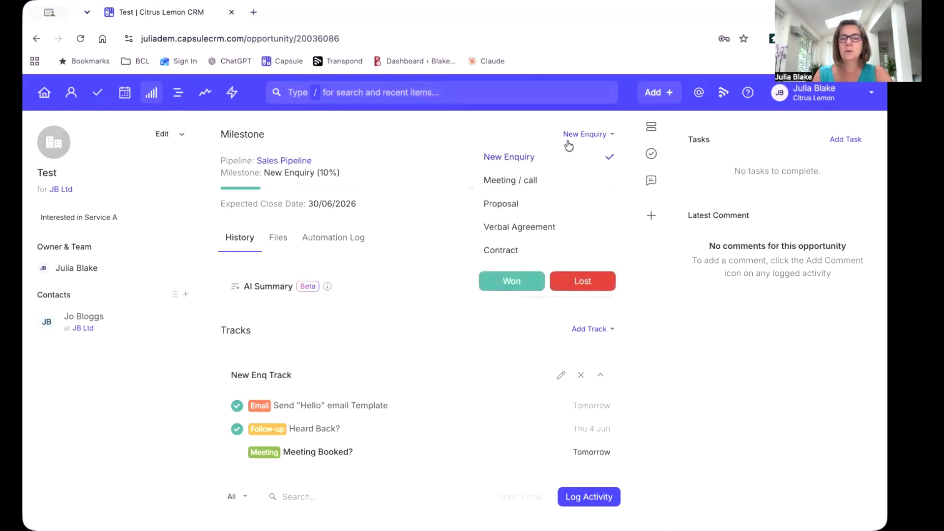
left_click(511, 282)
Start a project from the won opportunity with start date 05/06/2026 and expected close date 03/07/2026.
left_click(182, 134)
left_click(141, 180)
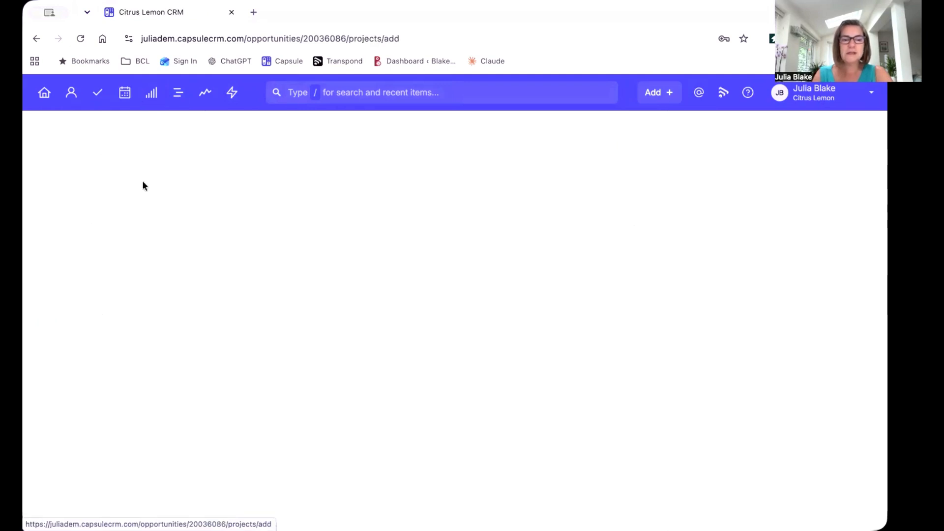
scroll(286, 335, "down", 5)
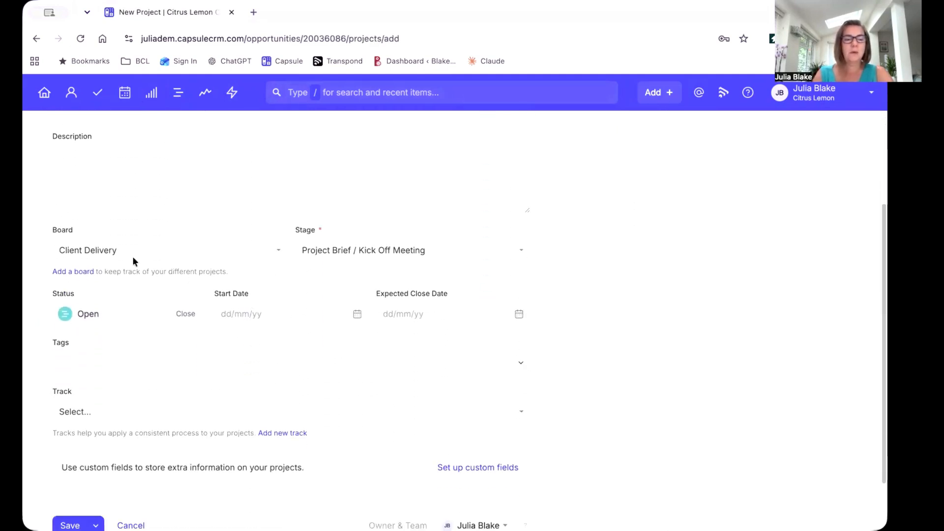
left_click(275, 317)
left_click(310, 367)
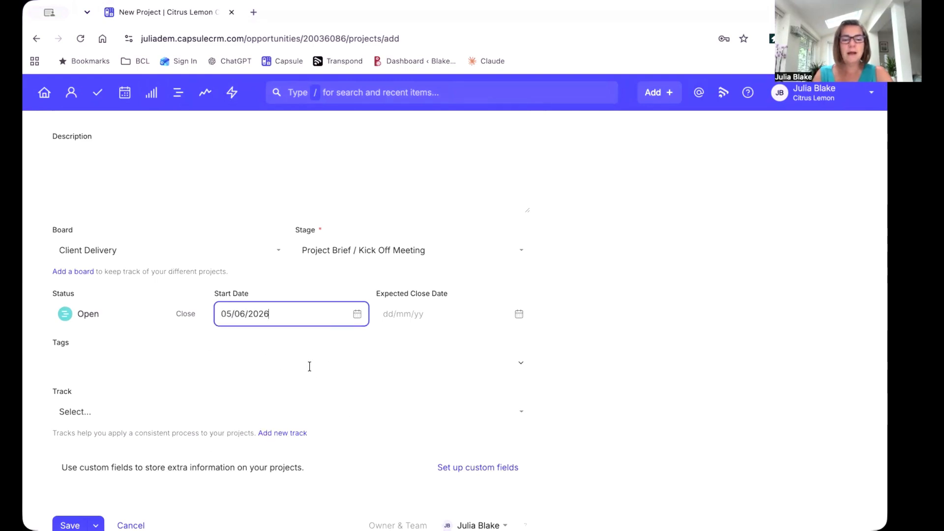
left_click(472, 316)
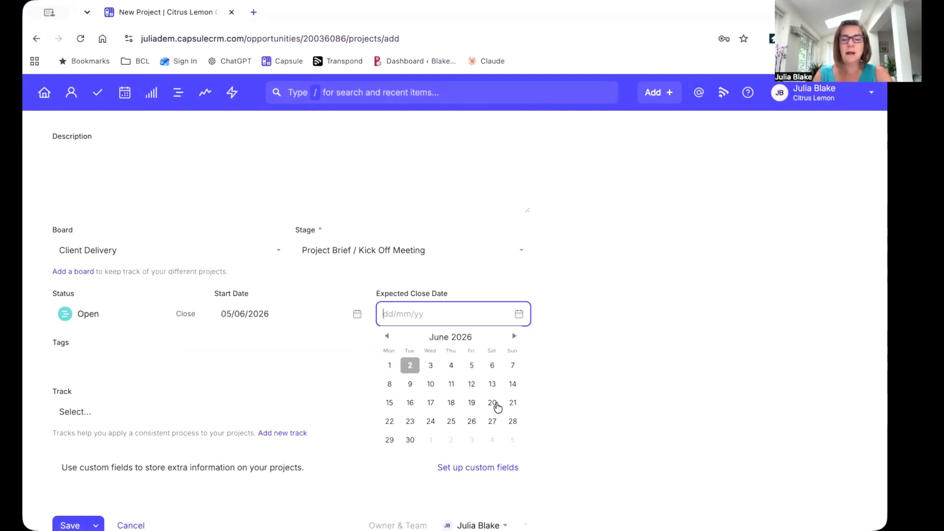
left_click(472, 440)
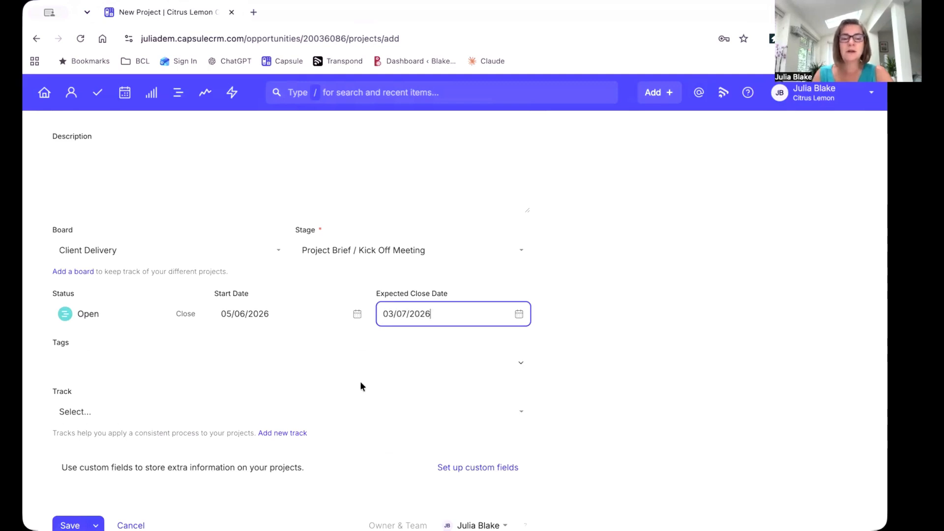
Apply the Kick Off Meeting Track to the new project and save it.
scroll(360, 385, "down", 2)
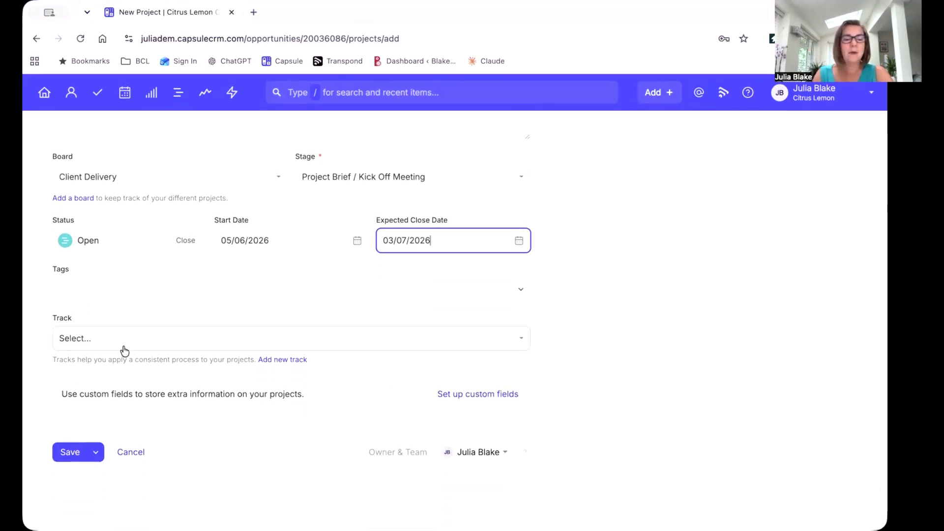
left_click(158, 346)
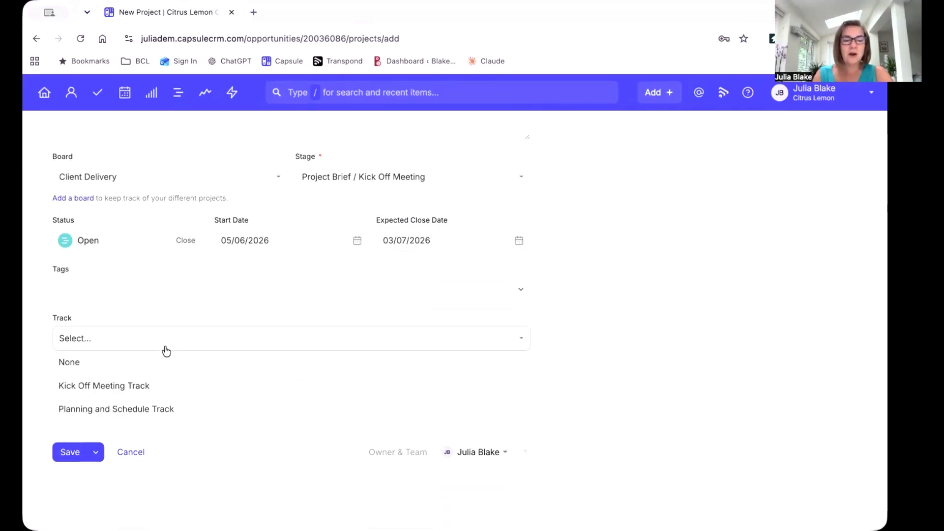
left_click(125, 387)
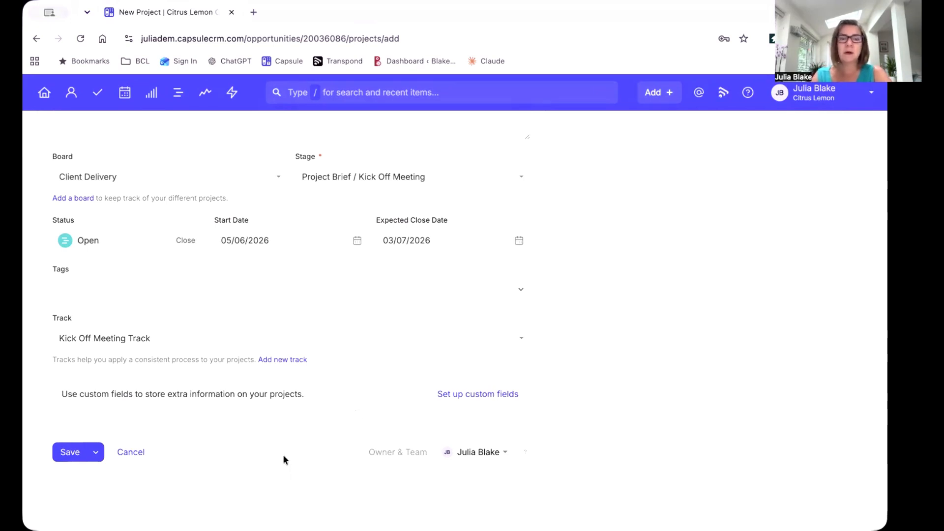
left_click(63, 456)
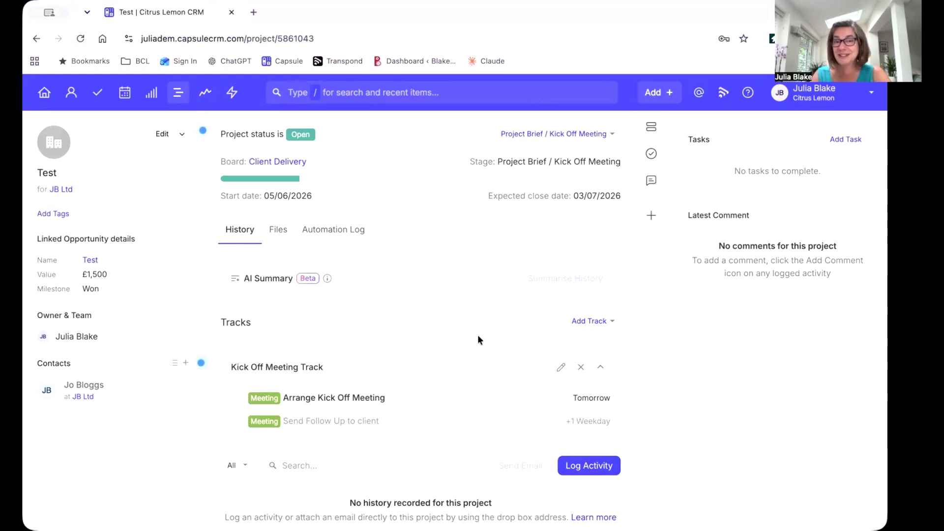
Review the saved project's record and view it in the projects board, list and timeline.
scroll(463, 320, "down", 1)
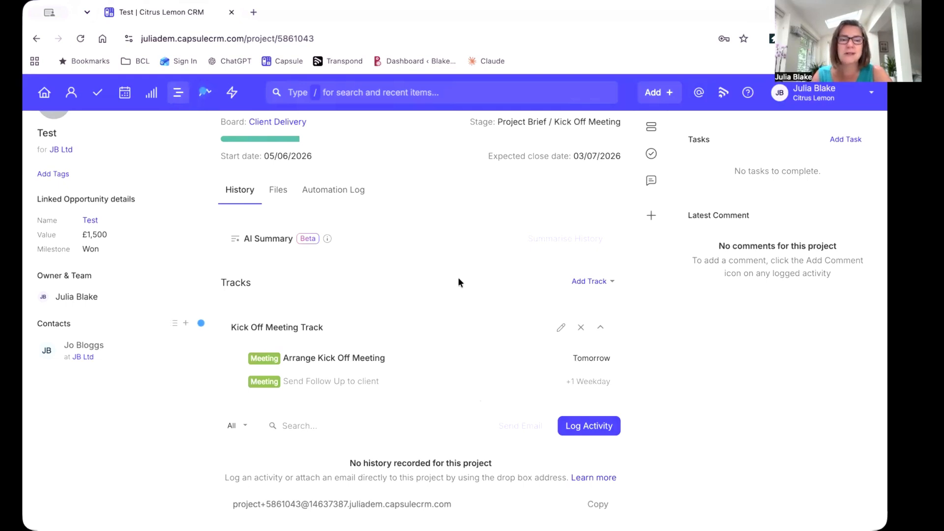
scroll(458, 282, "up", 1)
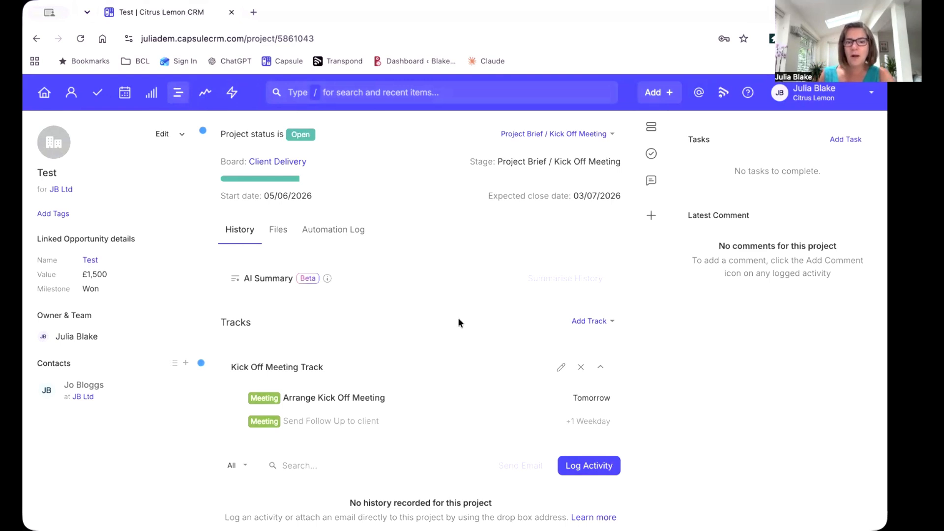
left_click(179, 104)
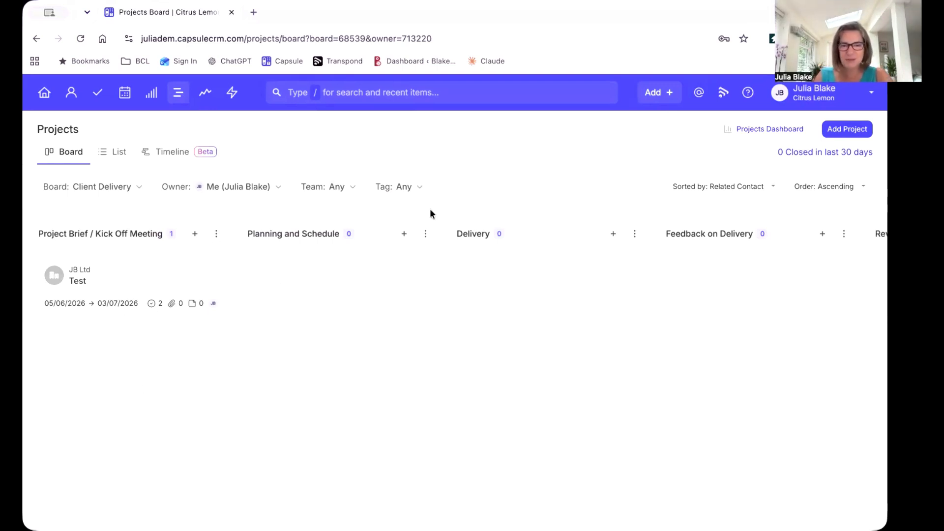
left_click(120, 154)
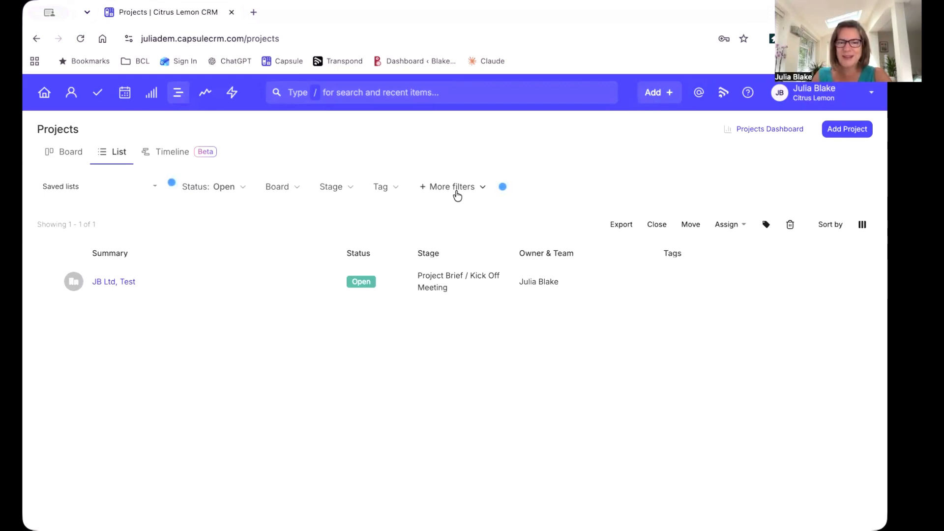
left_click(167, 156)
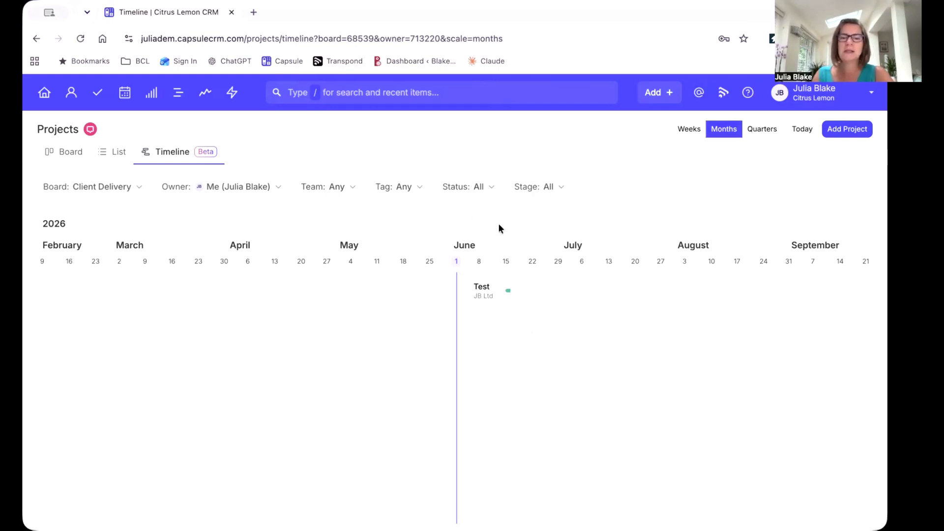
Check the timeline's status, stage and board filter options, and open the Test project from the timeline.
left_click(488, 191)
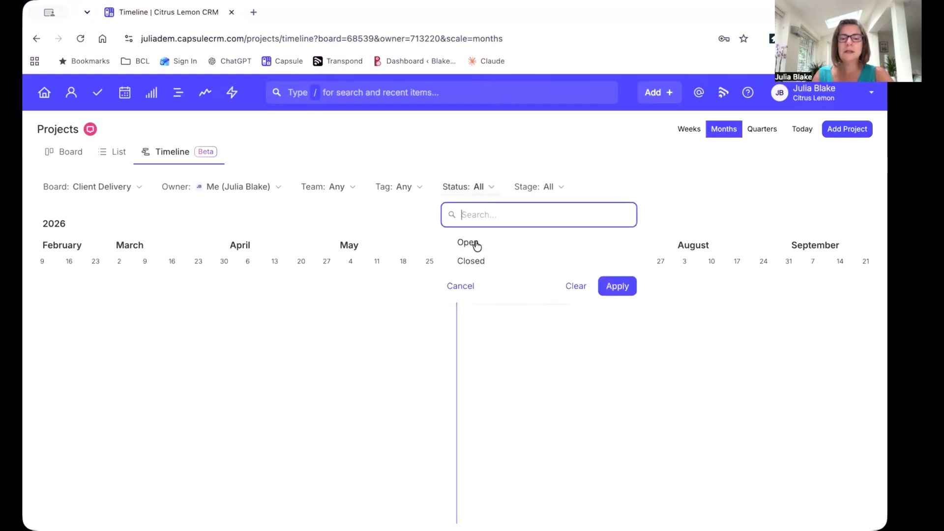
left_click(405, 220)
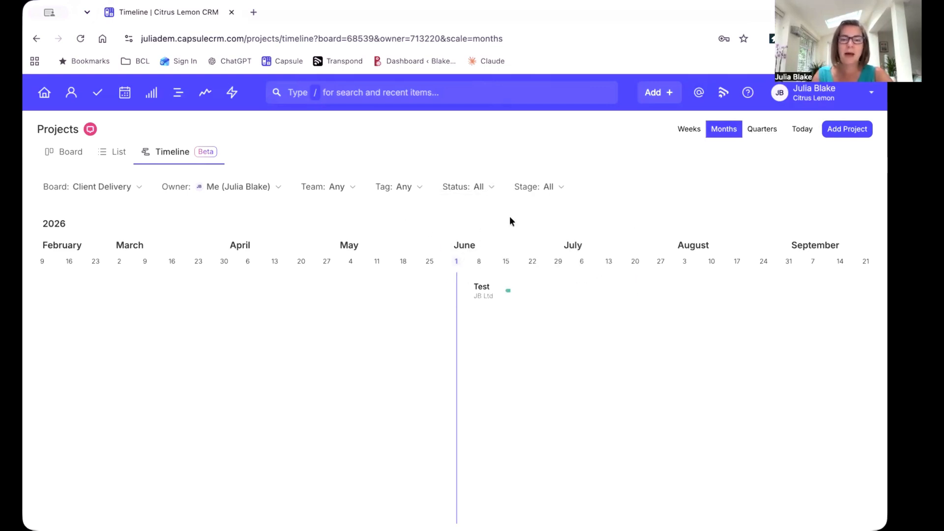
left_click(550, 191)
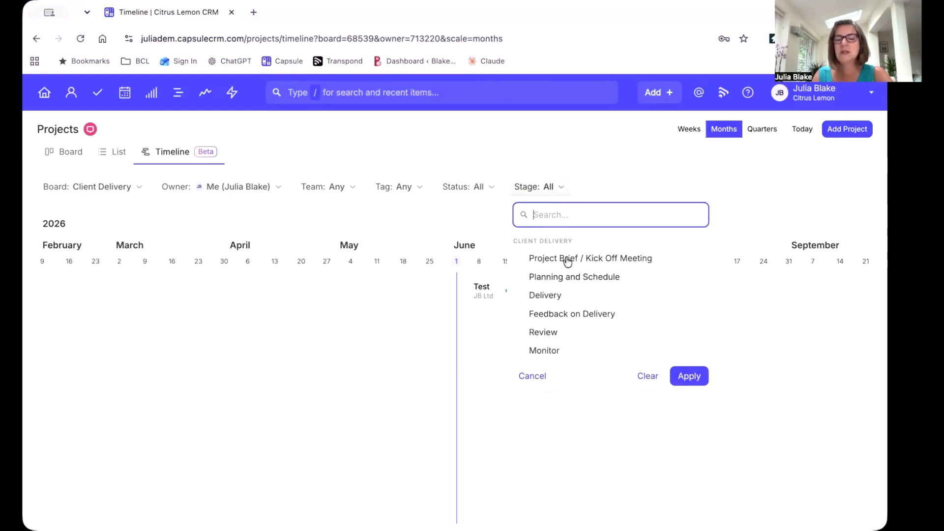
left_click(467, 220)
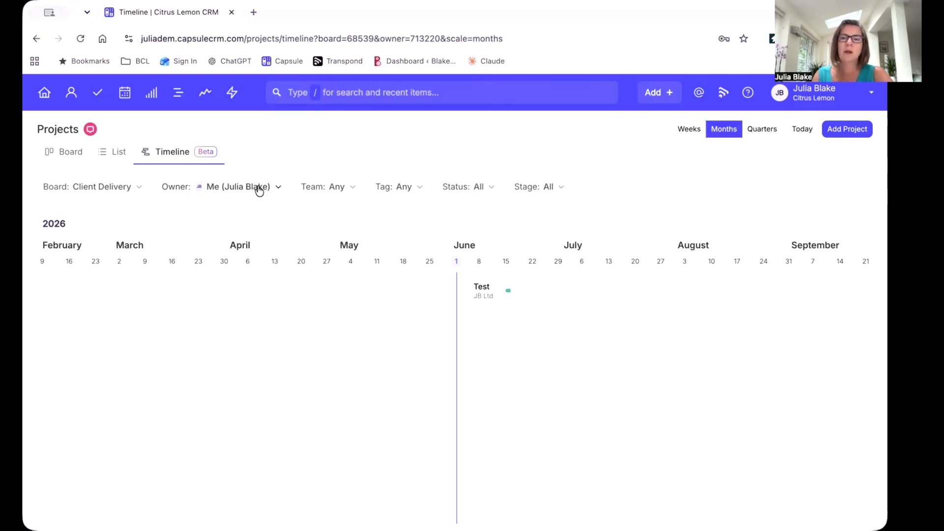
left_click(140, 188)
left_click(303, 219)
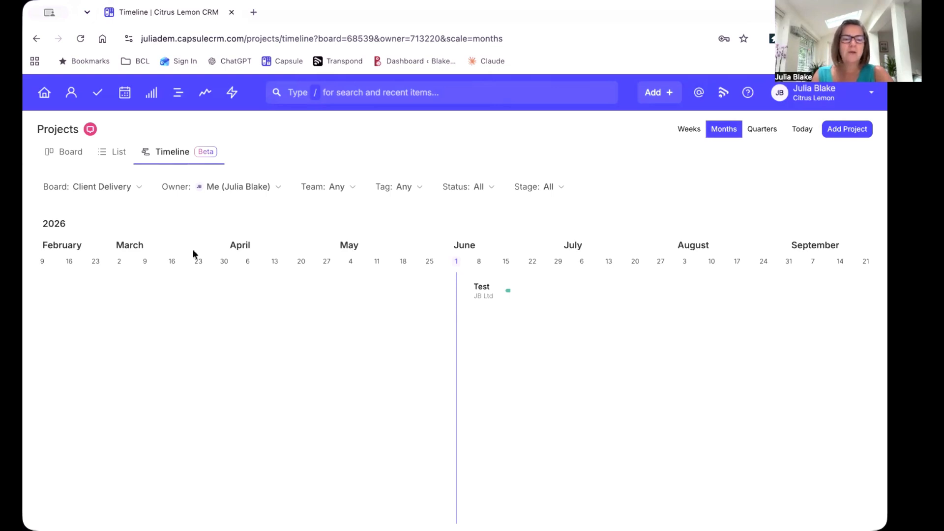
left_click(481, 291)
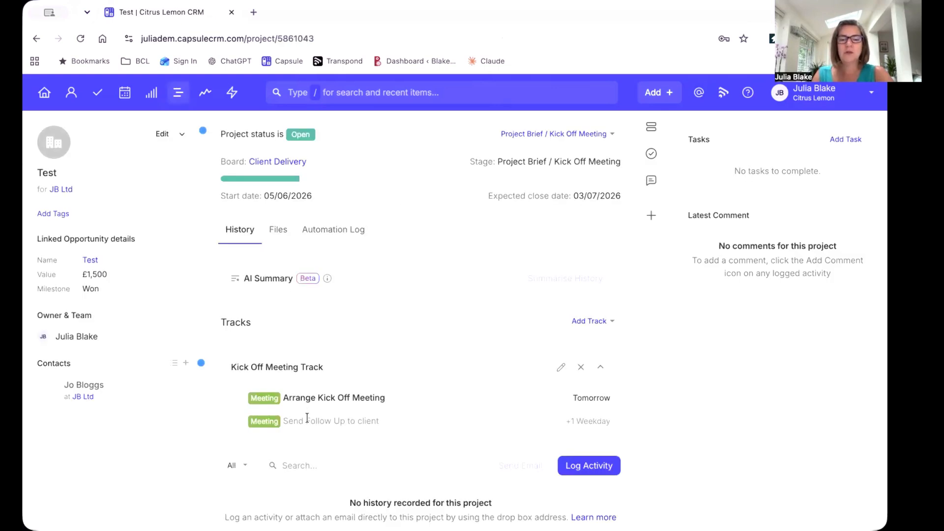